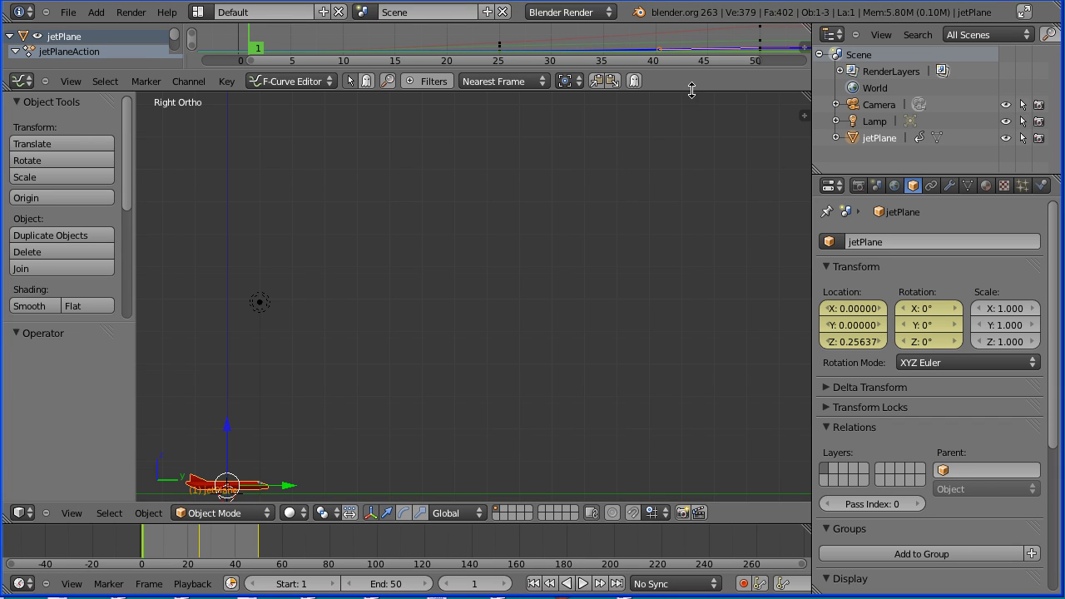
Merge the graph editor into the 3D View, toggle Quad View, and pan the top view.
drag(691, 90, 691, 268)
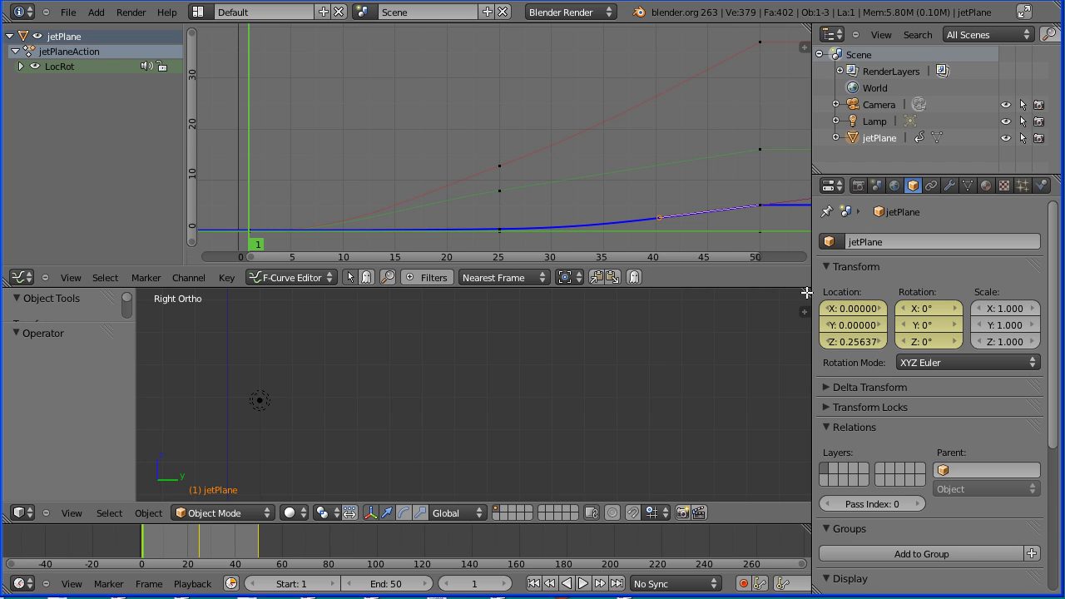
drag(806, 293, 791, 266)
click(72, 513)
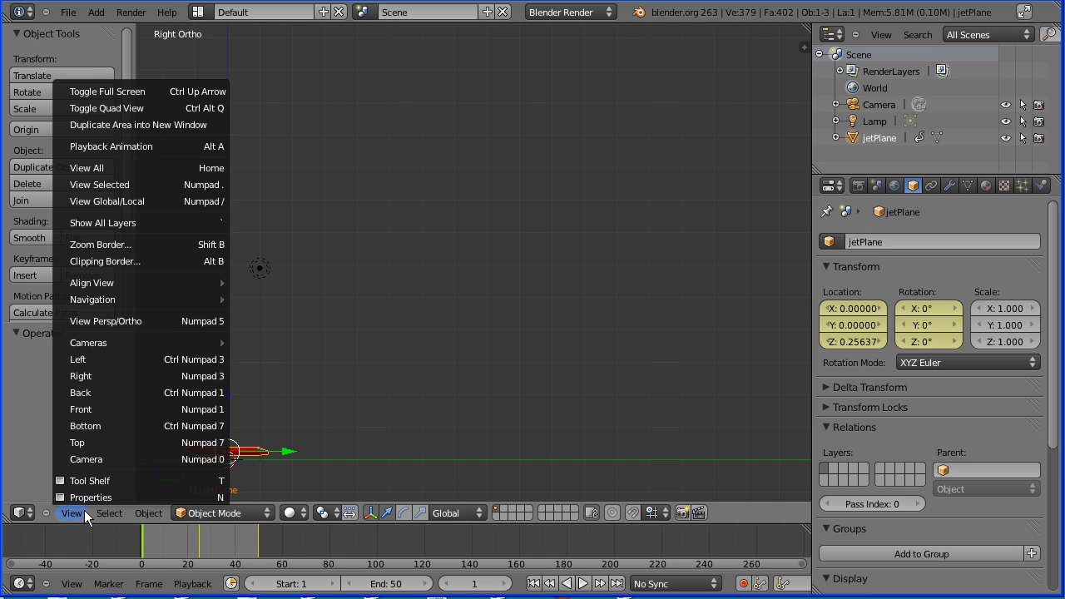
click(213, 110)
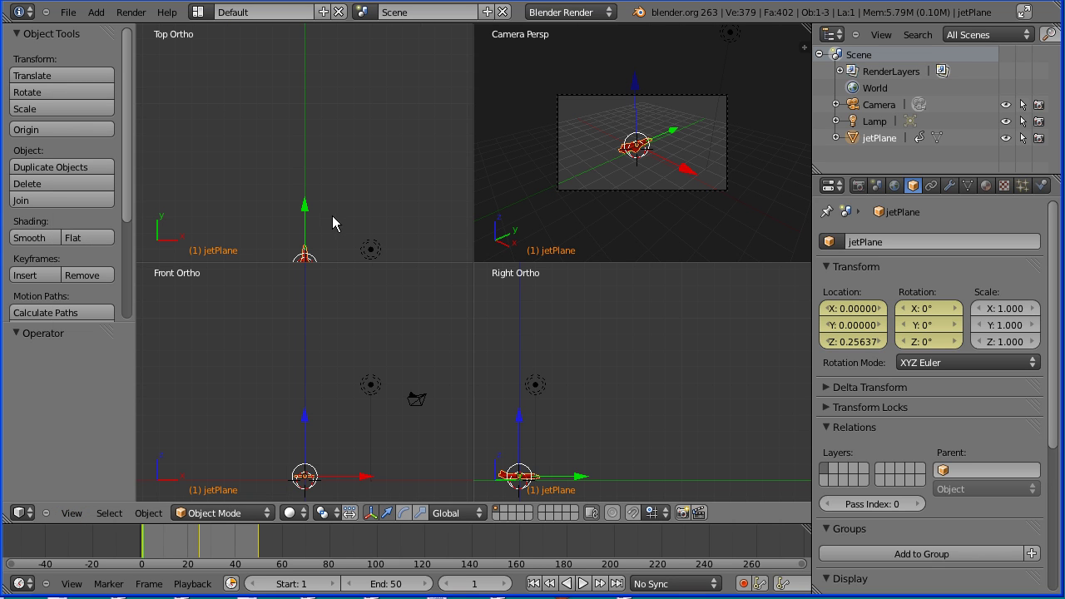
shift+middle_drag(328, 238, 330, 200)
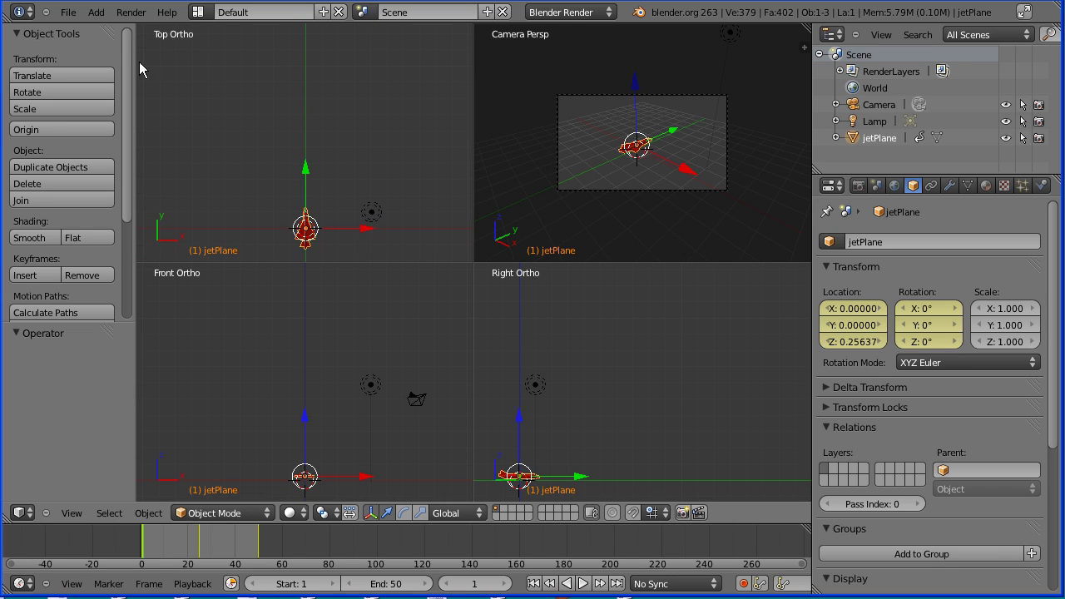
Add a plane mesh at the origin and scale it by 1000 with S.
click(97, 12)
mouse_move(106, 30)
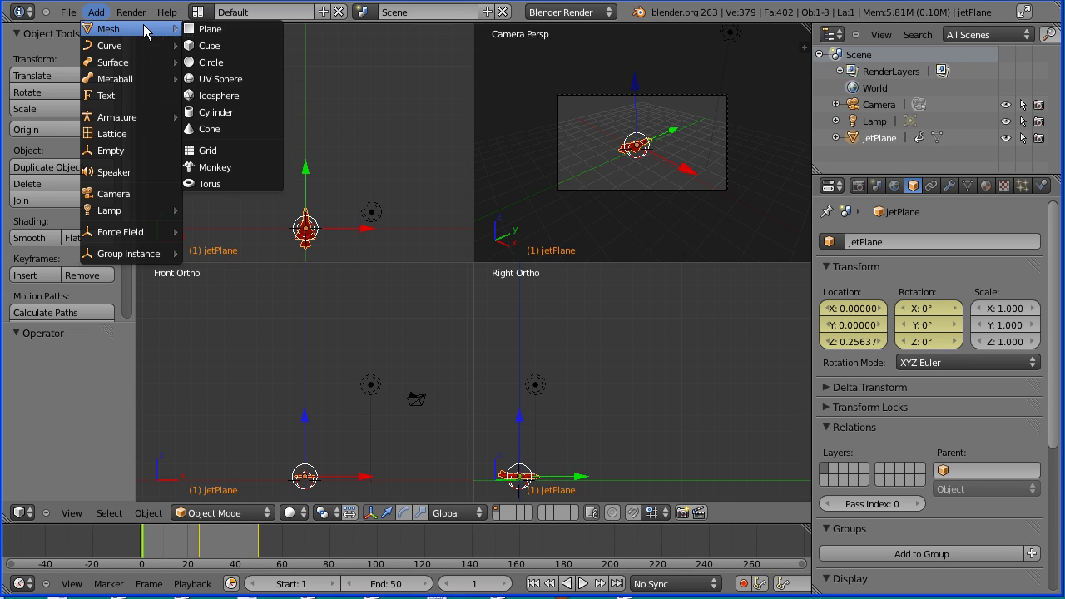
click(208, 30)
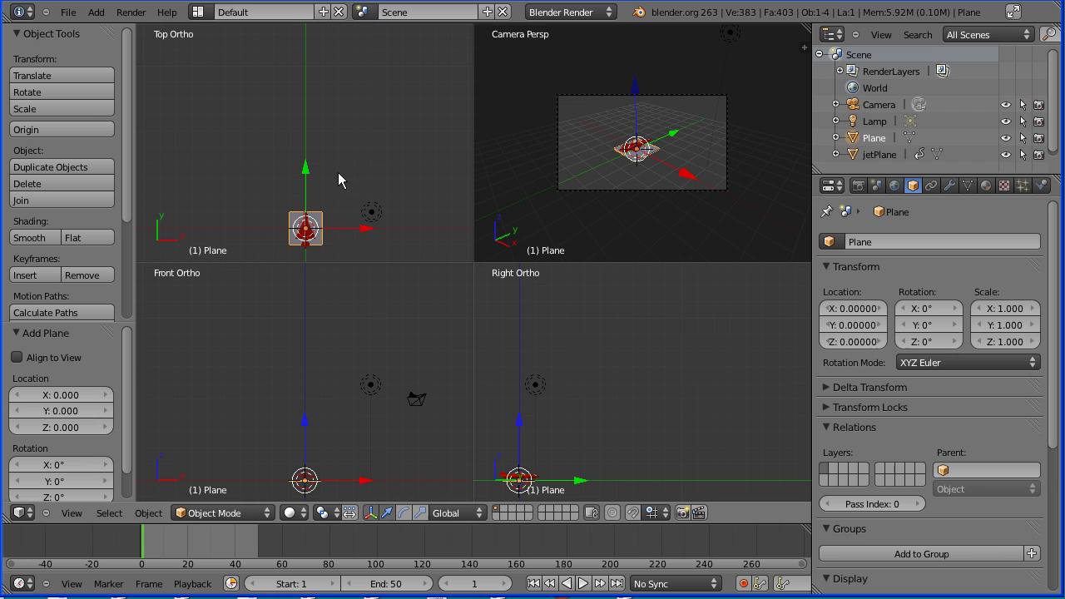
text(s)
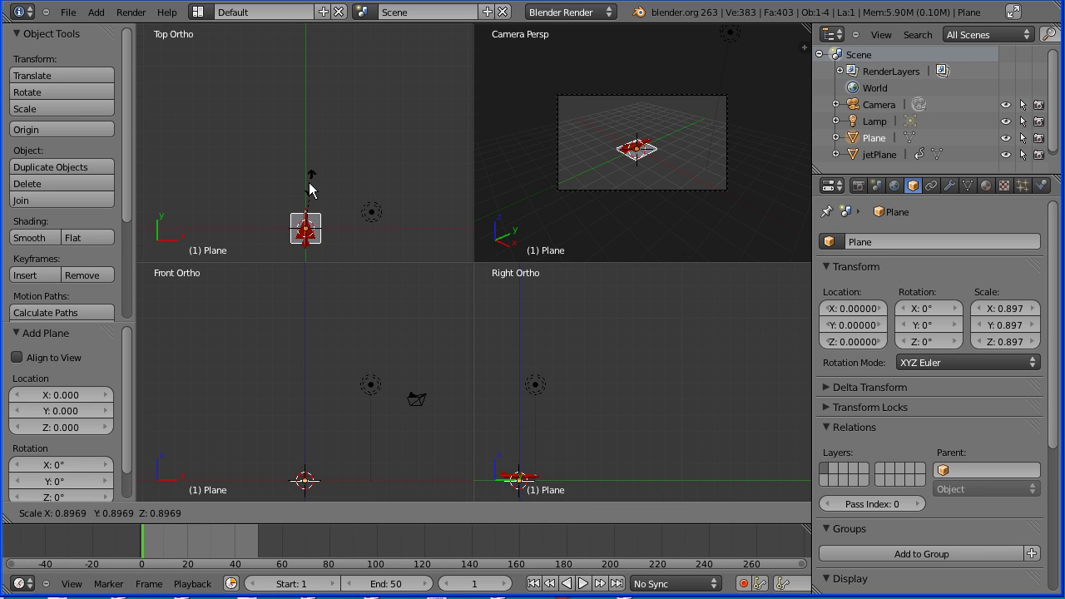
text(1000)
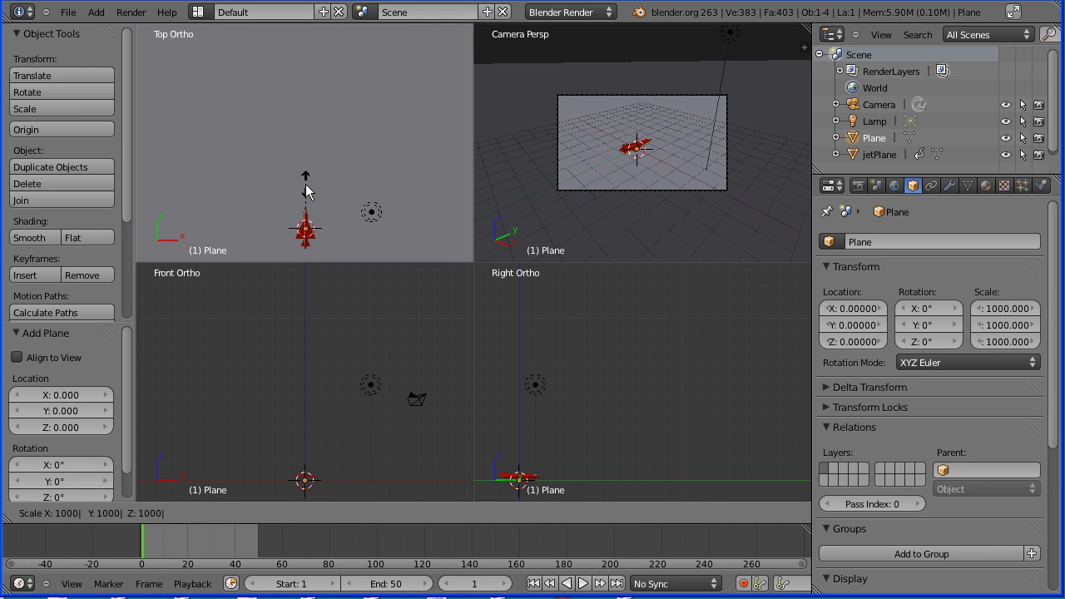
Confirm the 1000 scale and give the plane a new material named 'ground'.
key(Return)
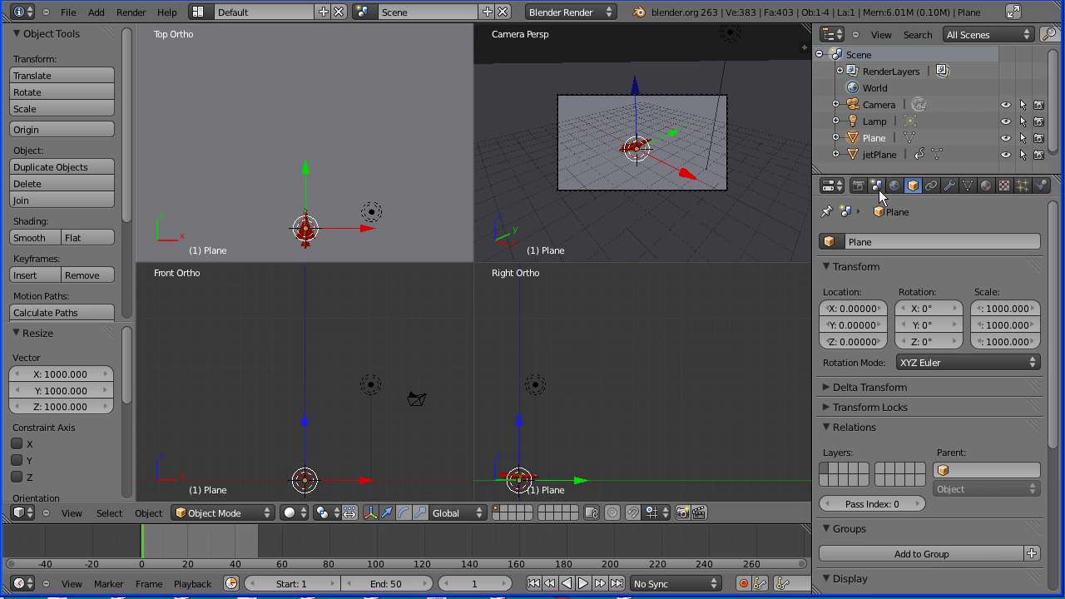
click(985, 185)
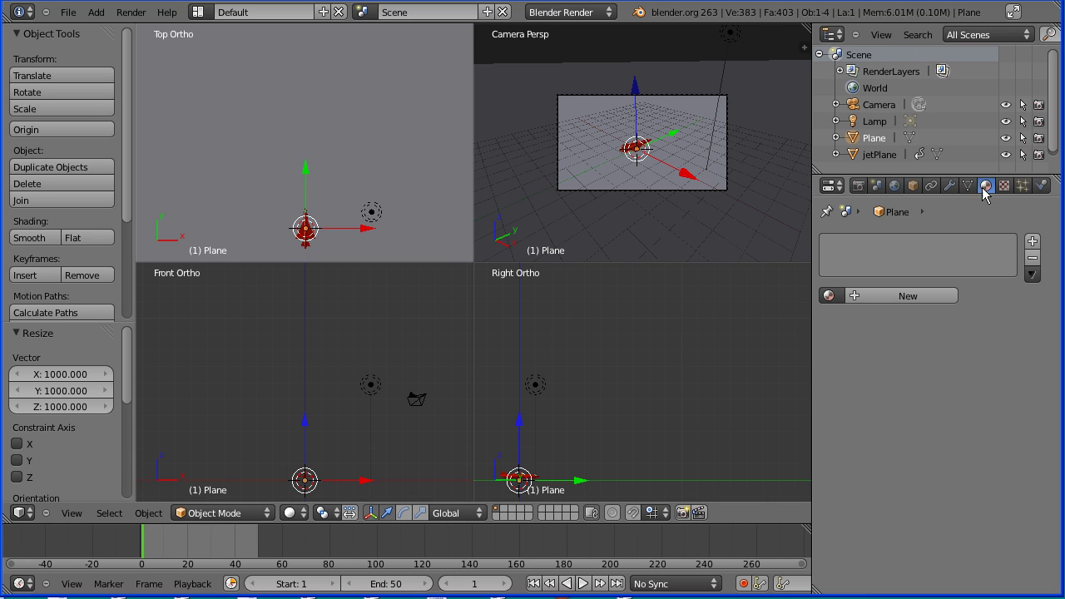
click(857, 296)
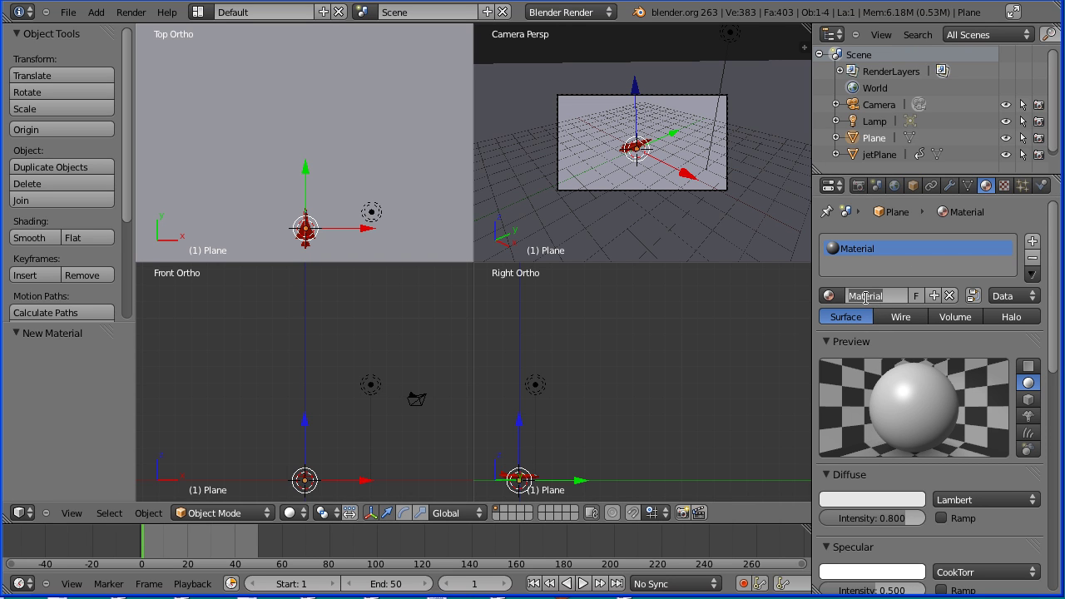
click(847, 296)
text(ground)
key(Return)
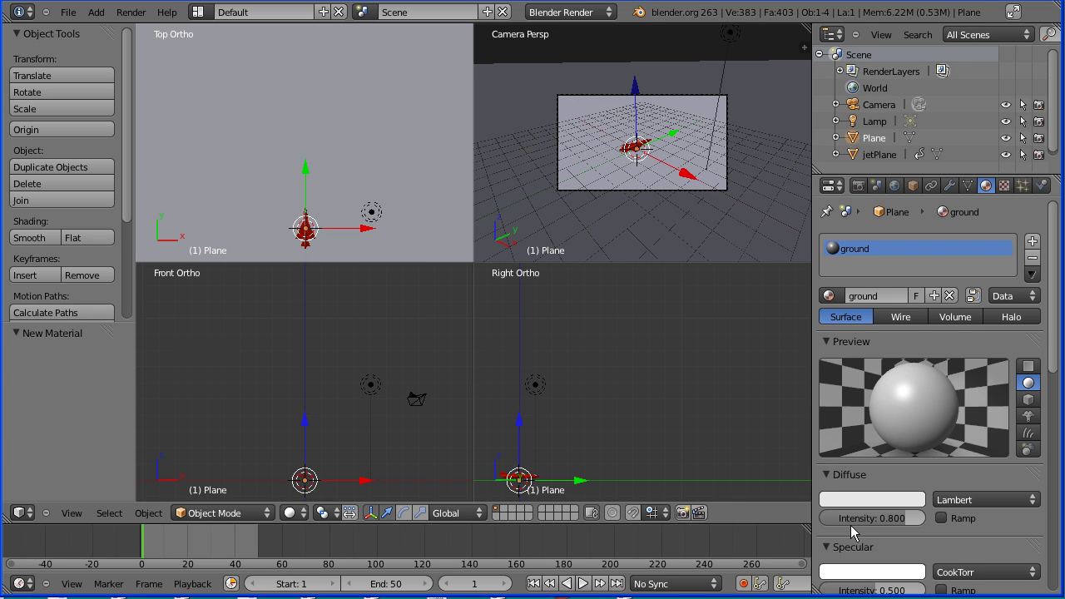
Set the ground material's diffuse colour to dark green.
click(856, 499)
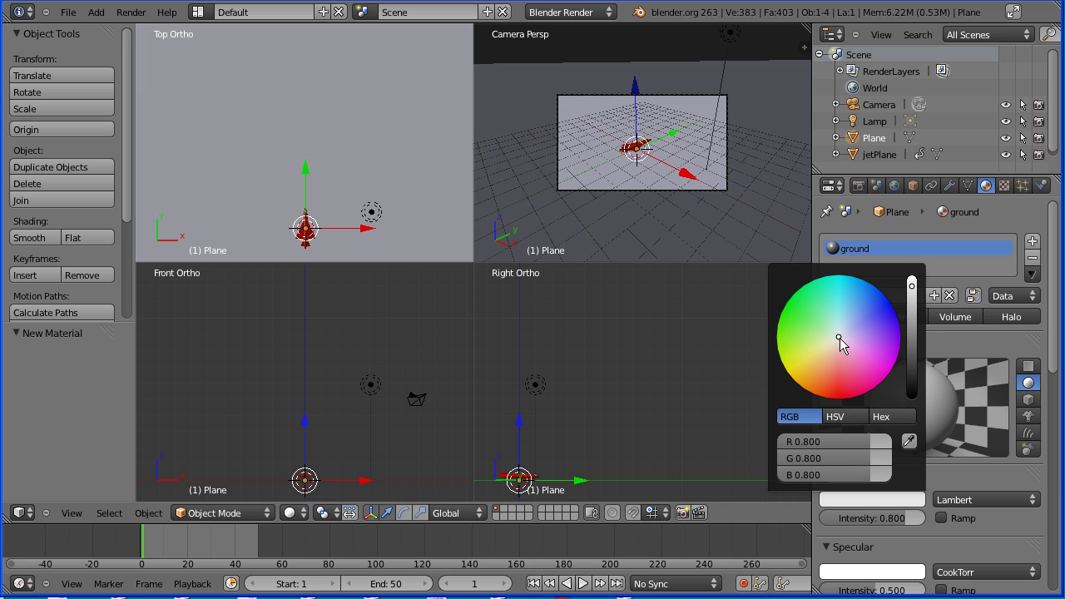
drag(839, 338, 778, 322)
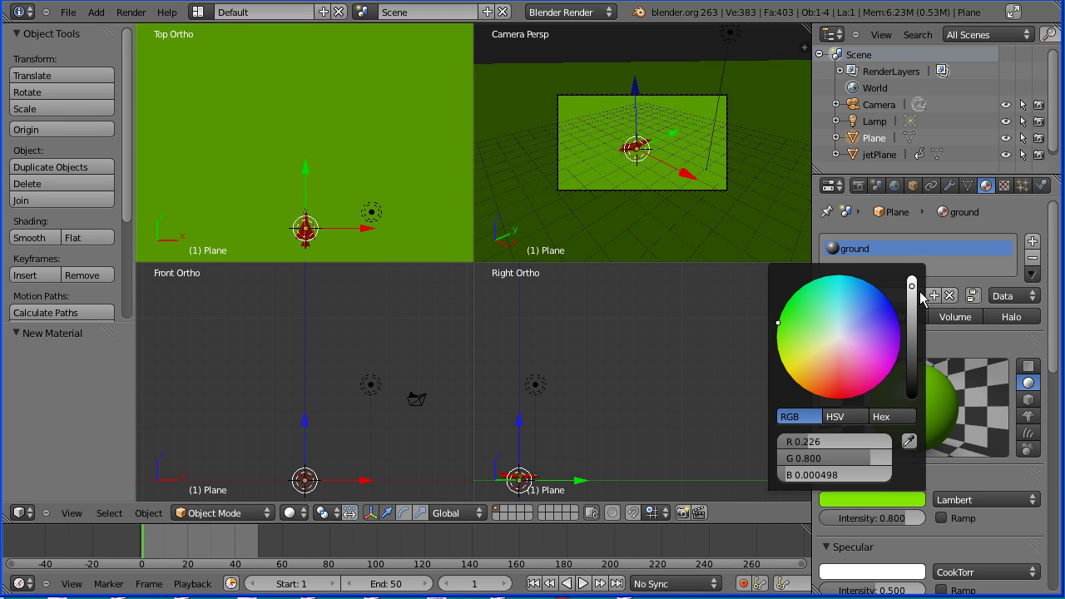
drag(912, 286, 911, 340)
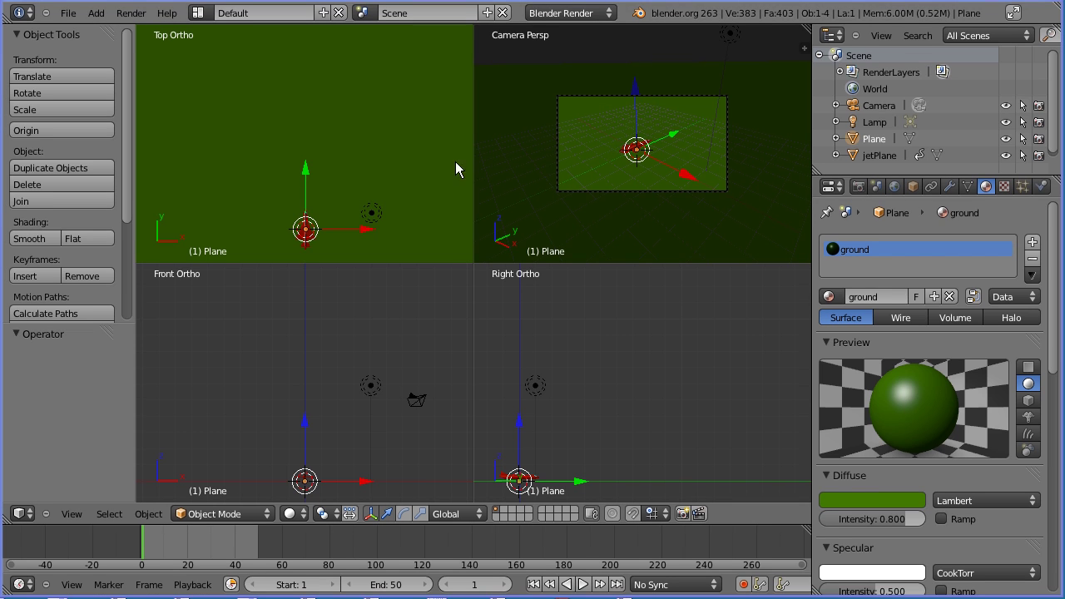
Add a second plane and scale it to X 2, Y 16.
click(96, 12)
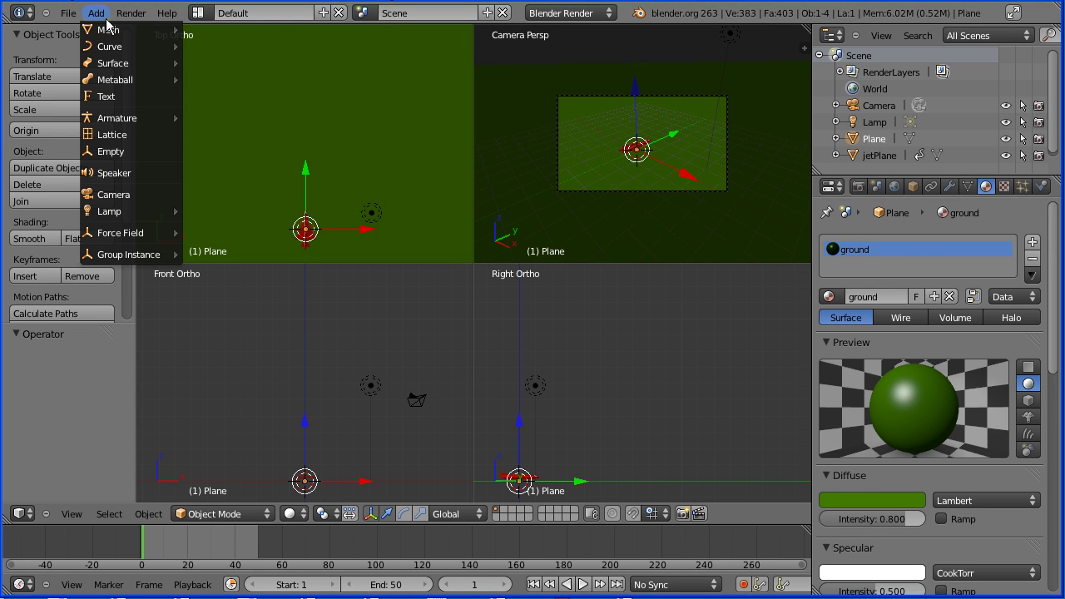
mouse_move(135, 30)
click(256, 33)
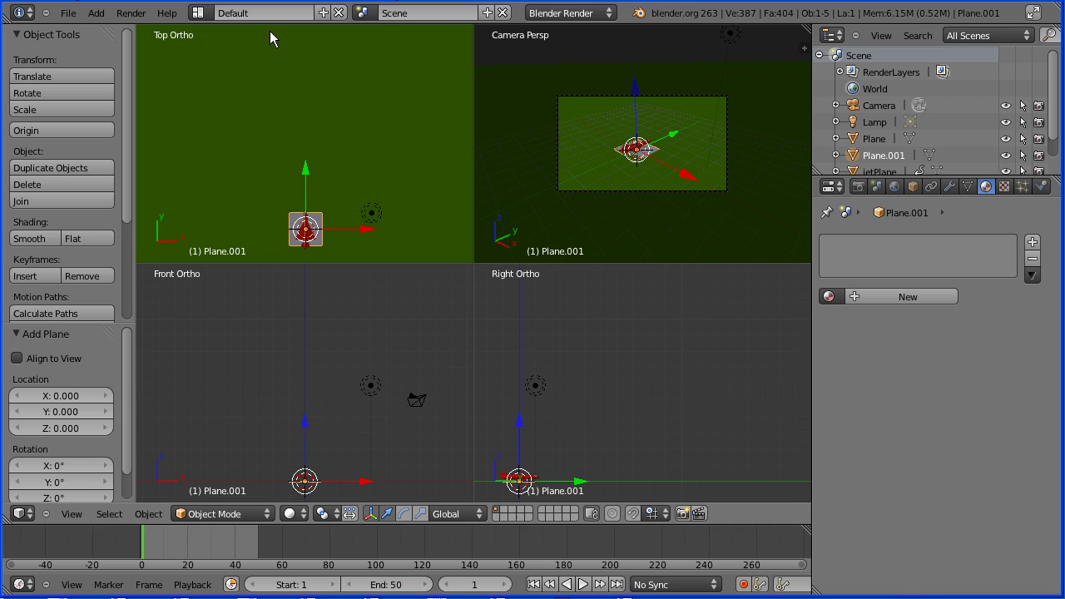
click(918, 190)
click(998, 311)
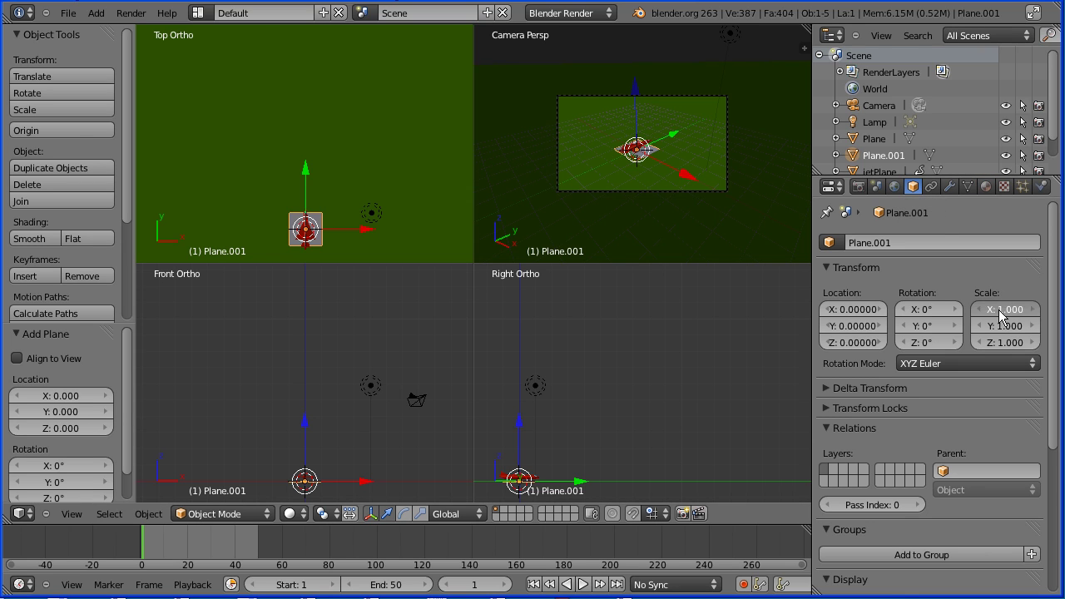
text(2)
key(Return)
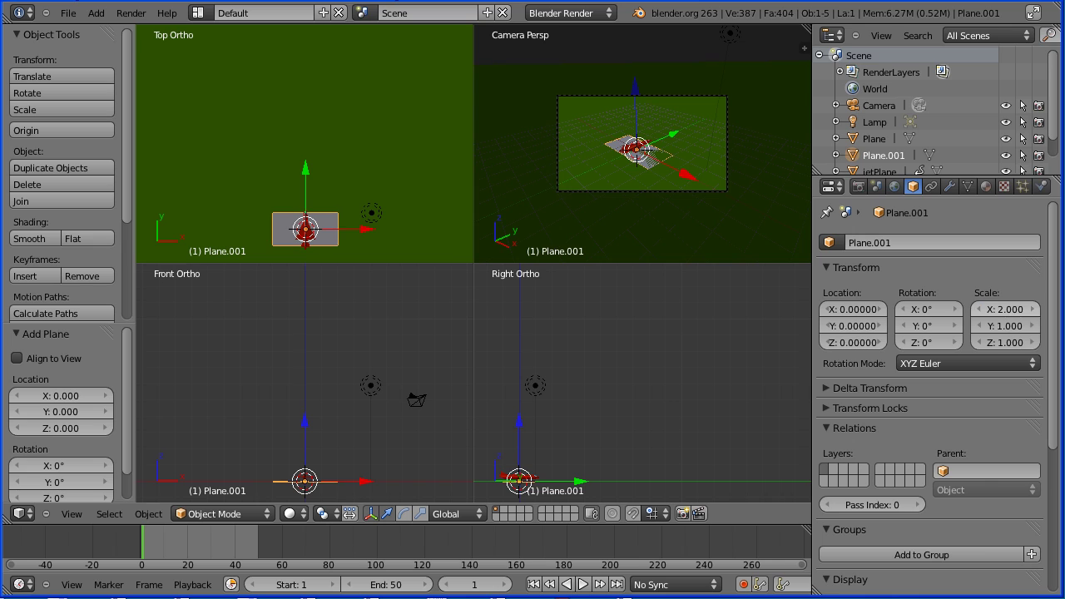
click(1005, 325)
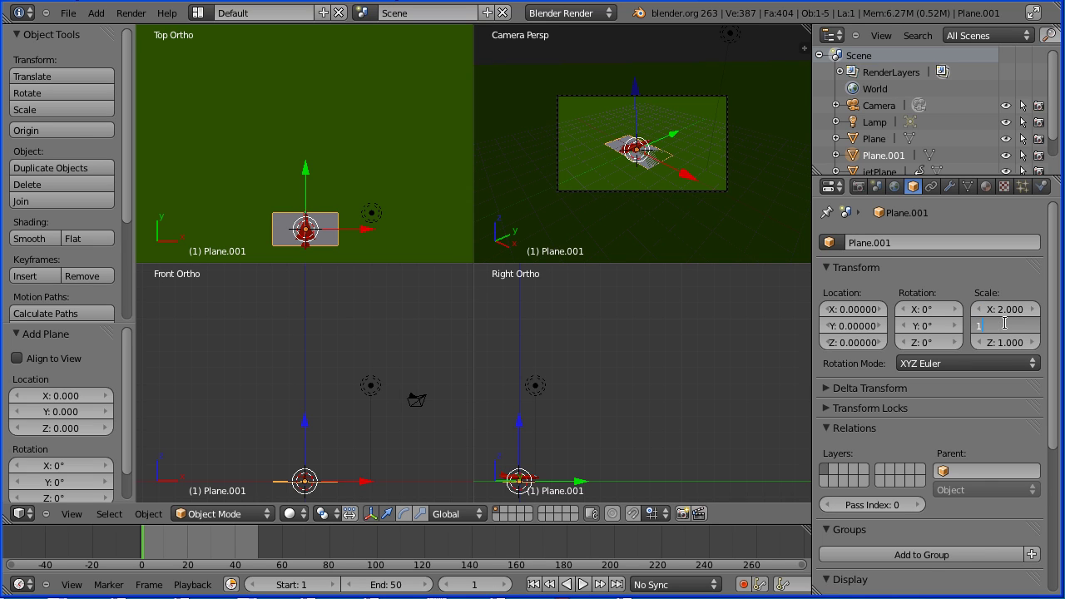
key(Return)
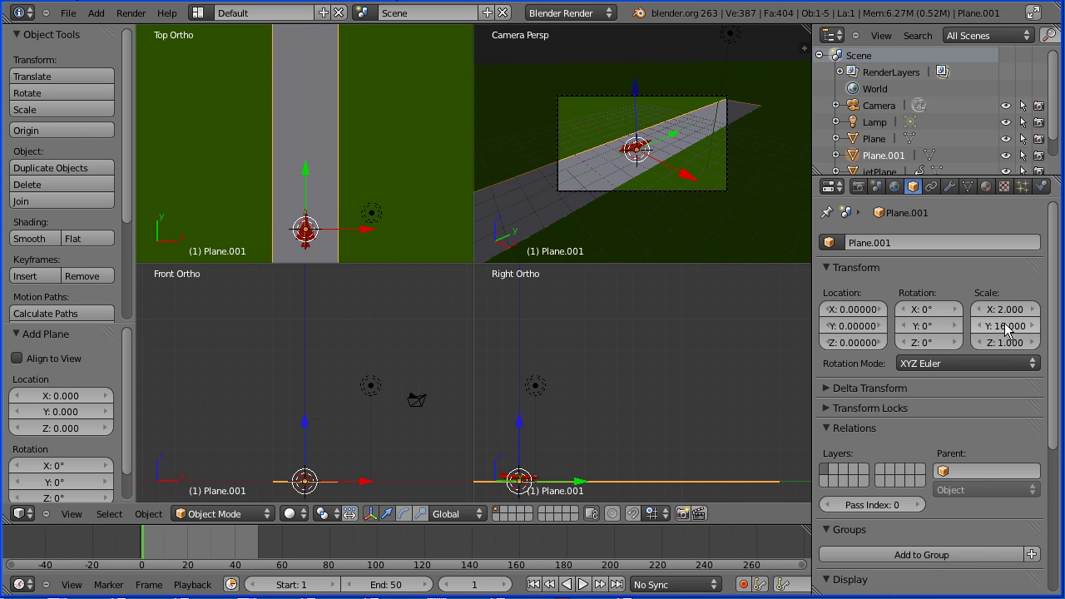
Place the new plane at location Y 12, Z 0.01.
click(857, 330)
text(12)
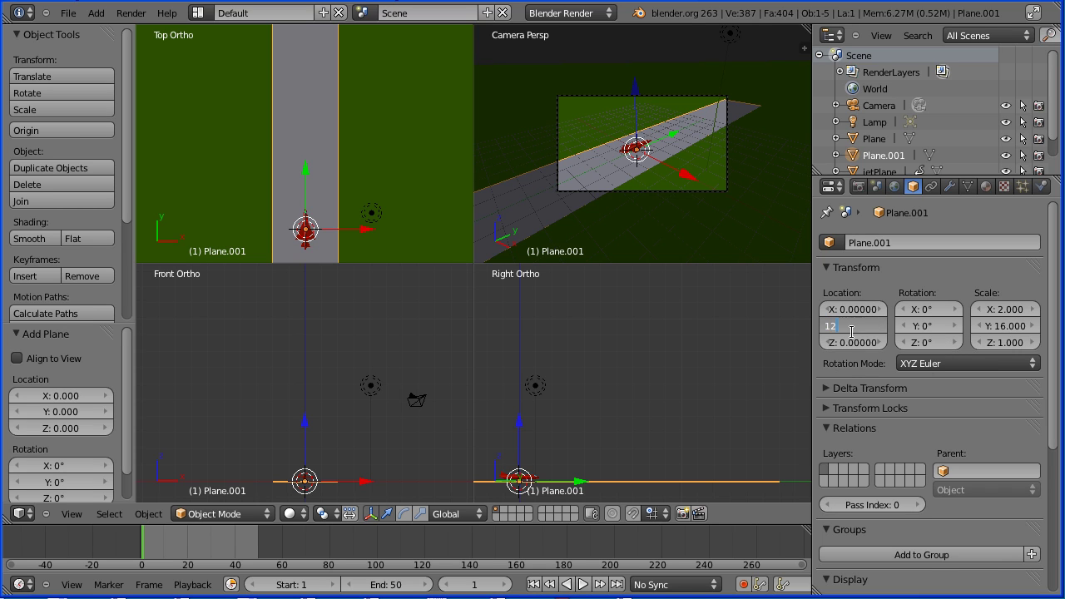
key(Return)
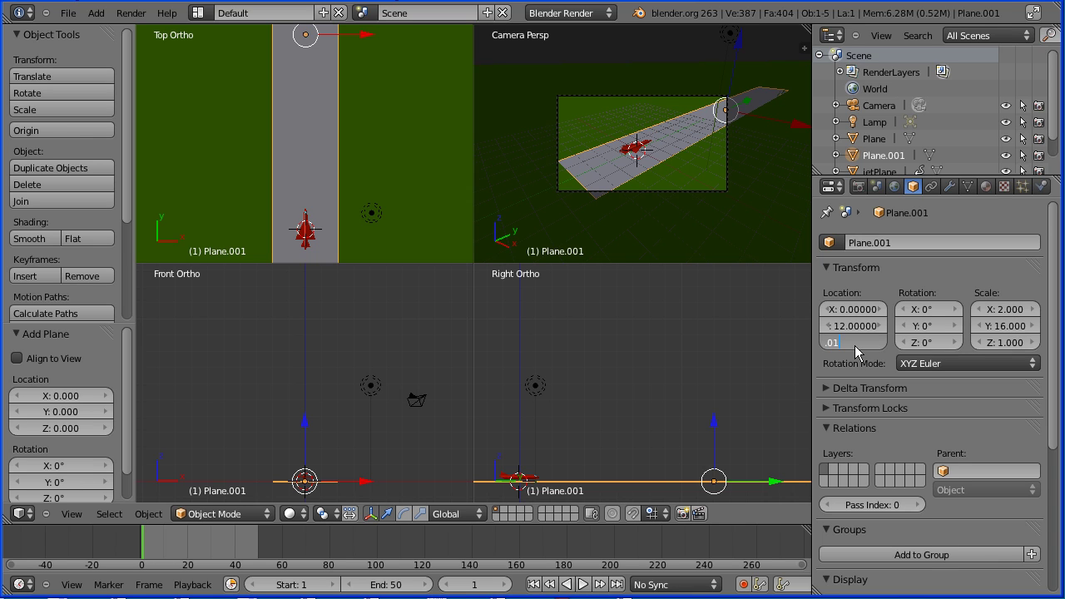
click(854, 342)
text(.01)
key(Return)
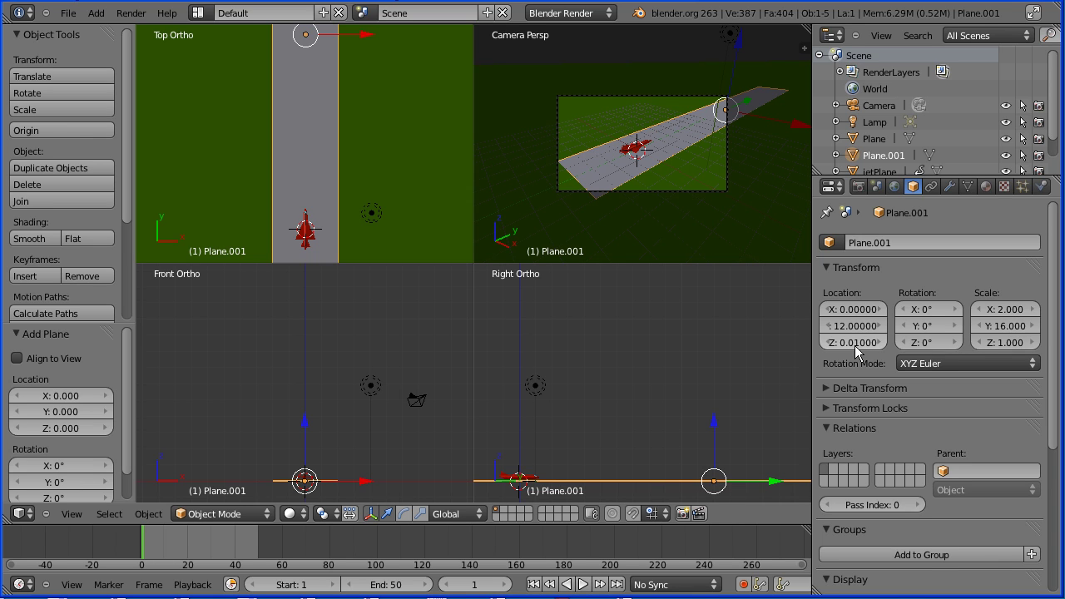
Give the strip a new material named 'runway' with a dark grey diffuse colour.
click(985, 188)
click(857, 299)
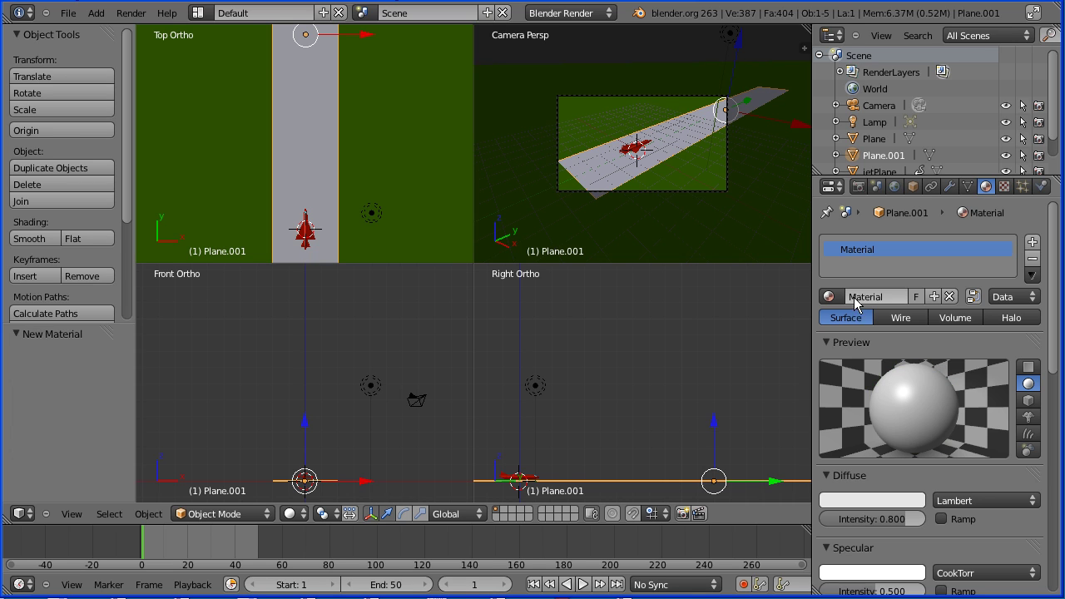
click(857, 301)
key(BackSpace)
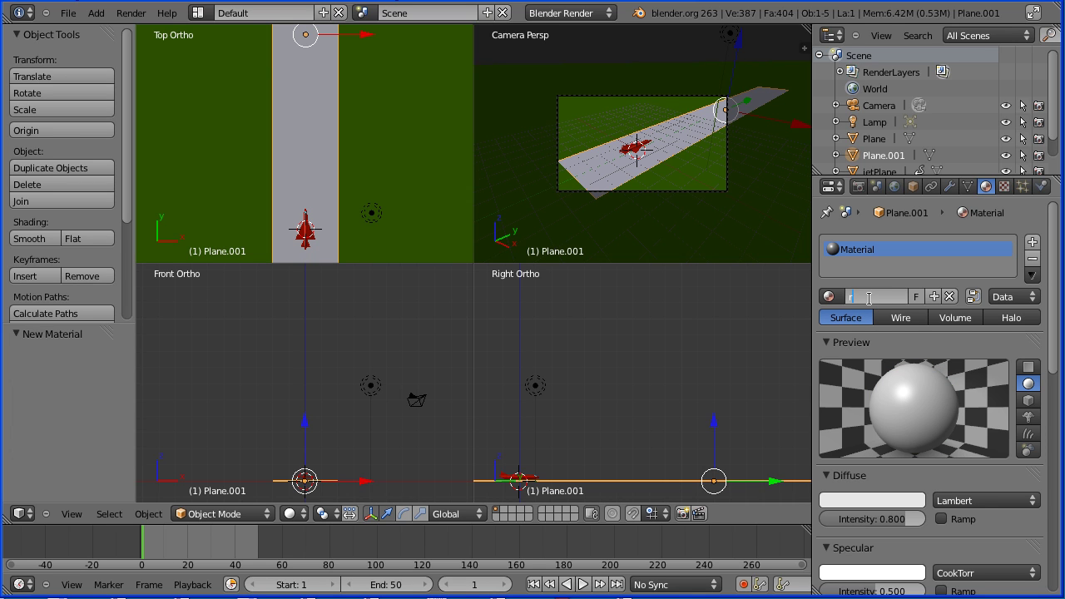
text(runway)
key(Return)
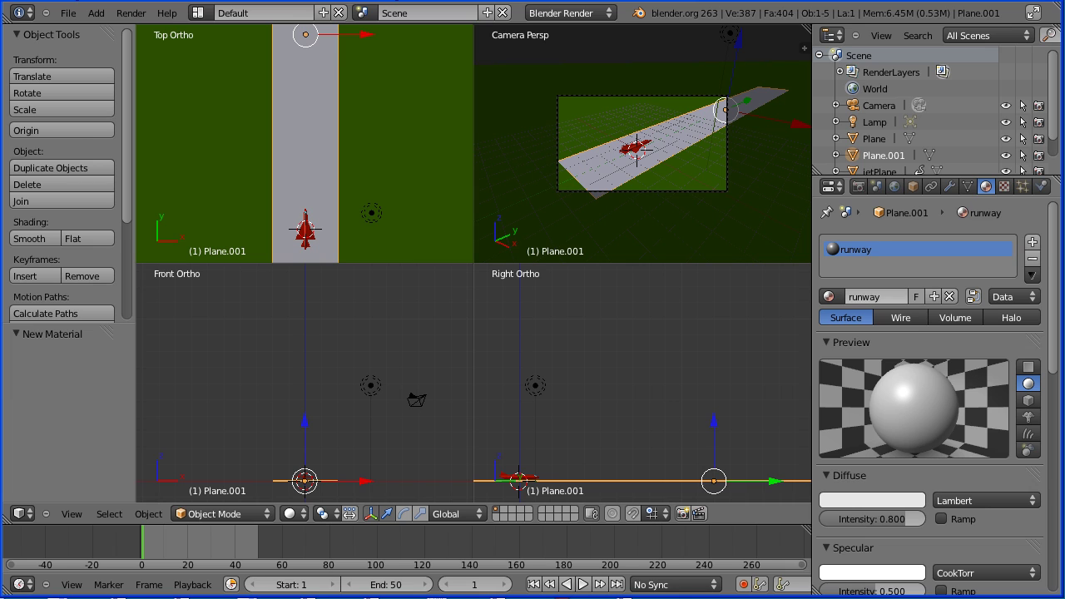
click(863, 500)
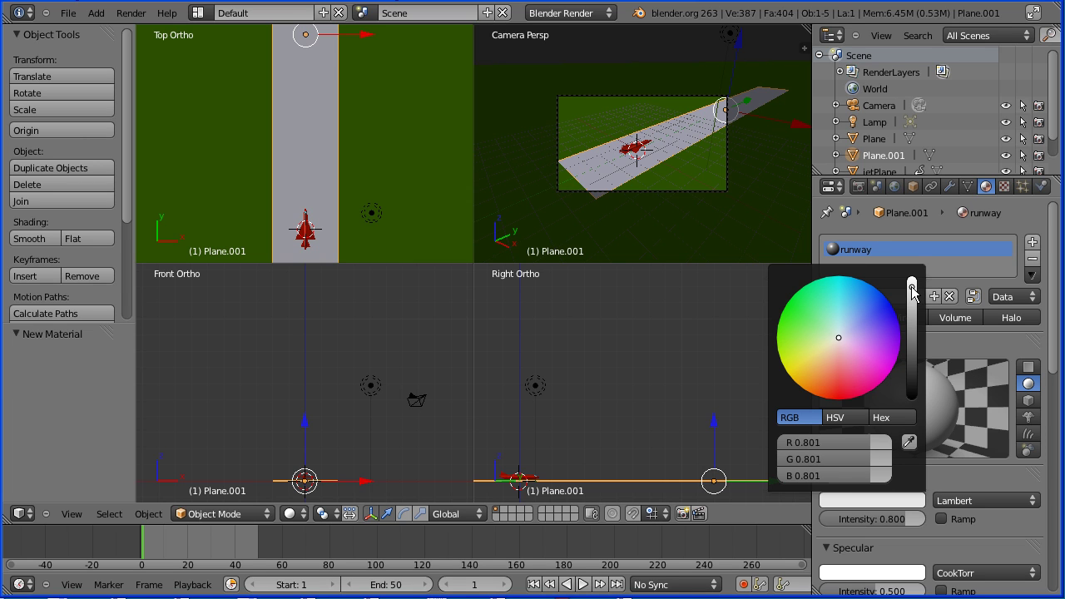
drag(911, 287, 913, 337)
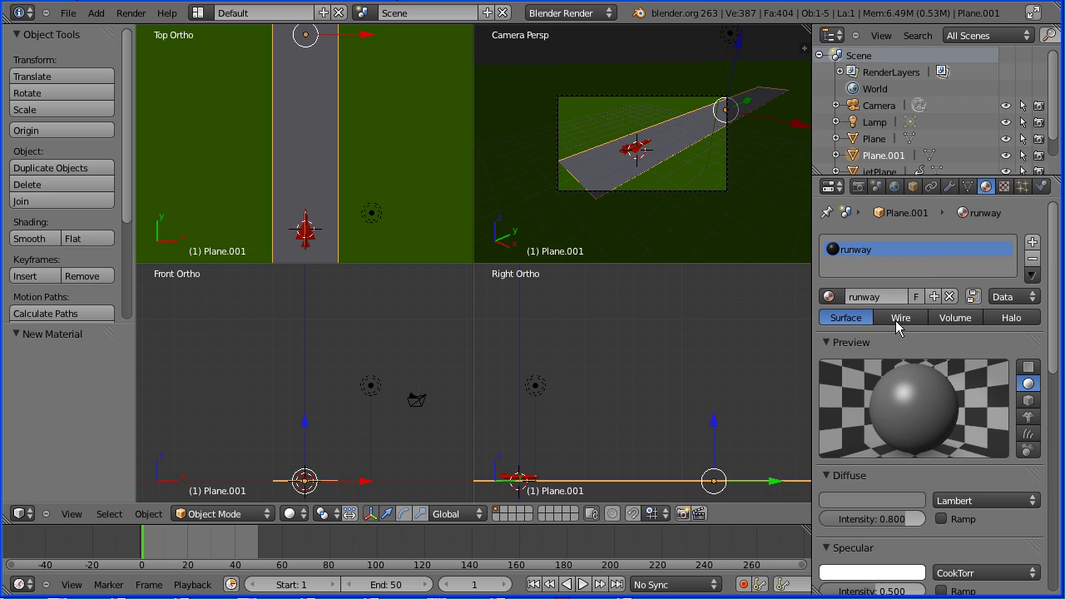
Collapse the quad view into one front perspective view and zoom out.
click(73, 513)
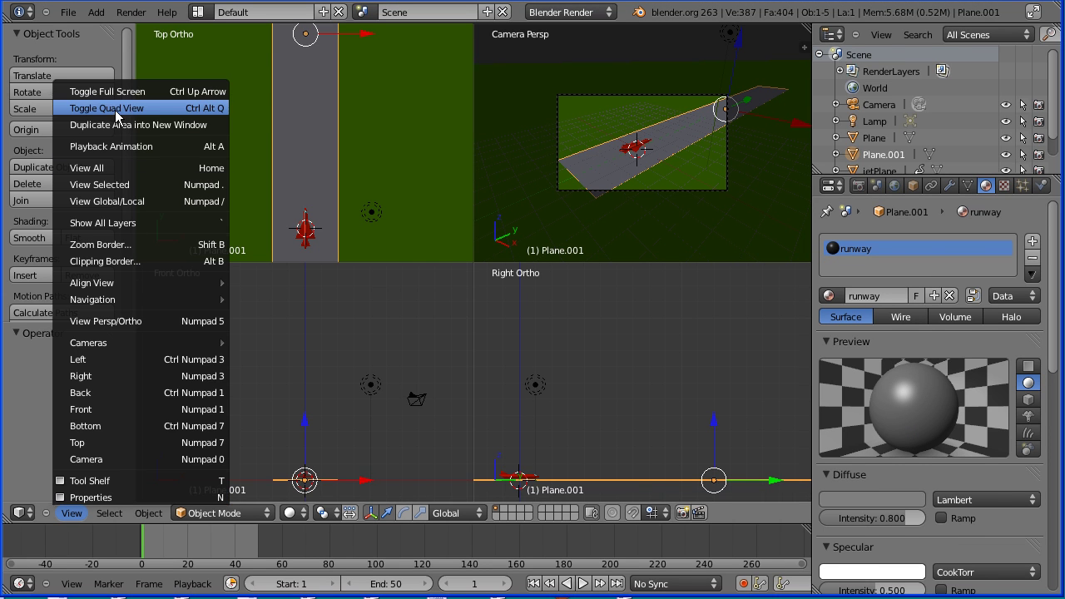
click(173, 112)
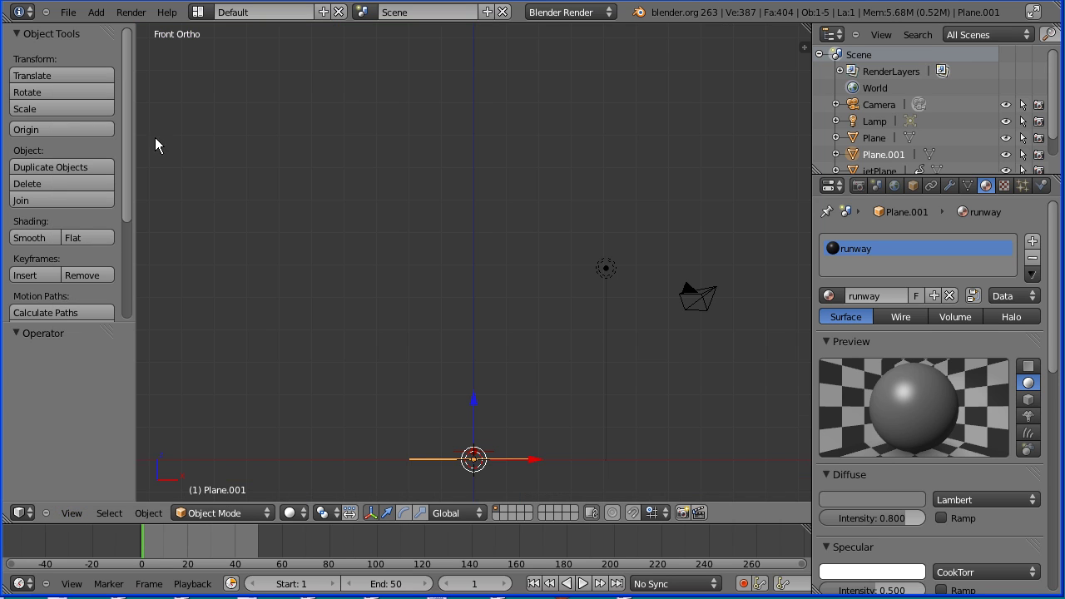
click(69, 513)
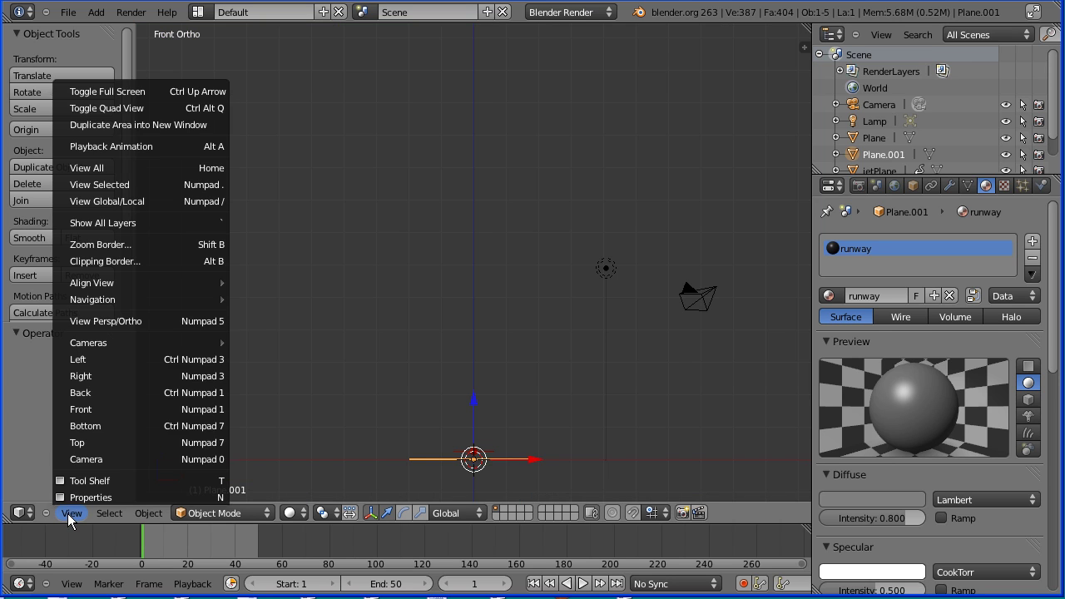
click(163, 321)
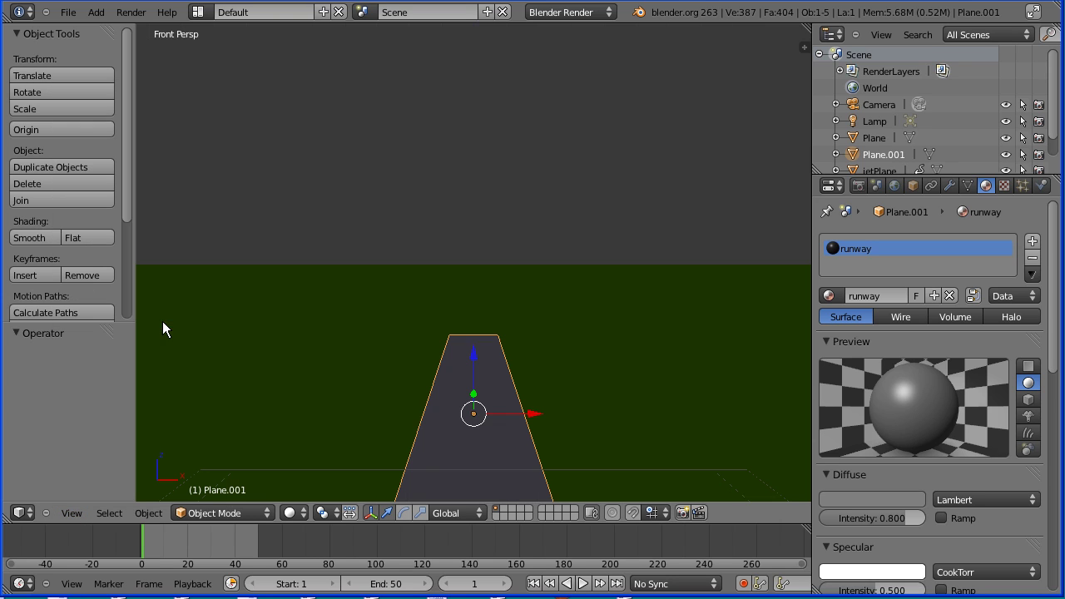
scroll(626, 417, down, 3)
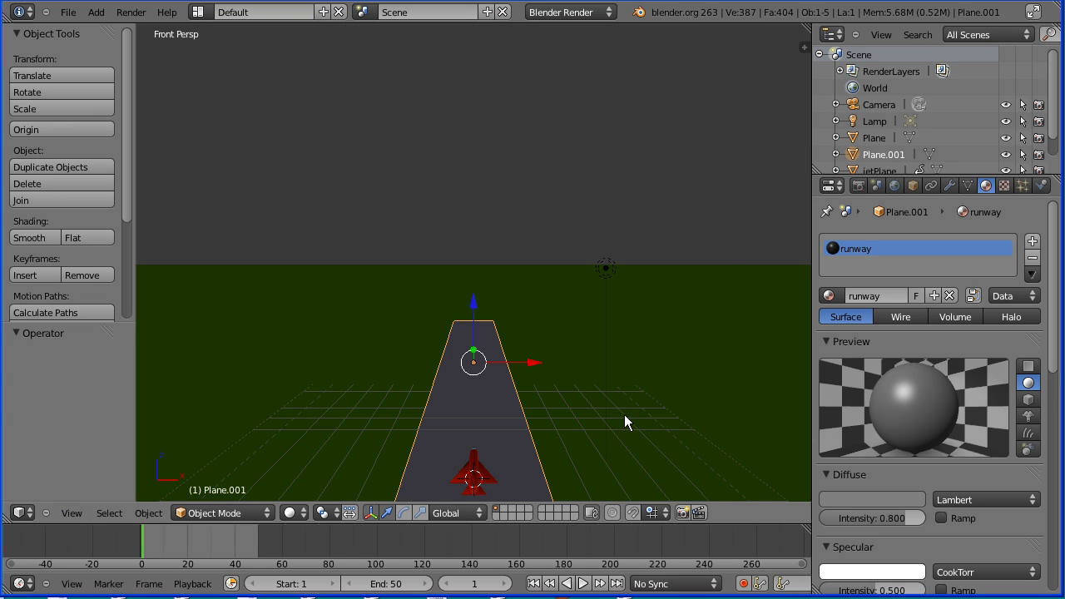
Change the World's horizon colour from dark grey to a vivid bright blue.
click(894, 186)
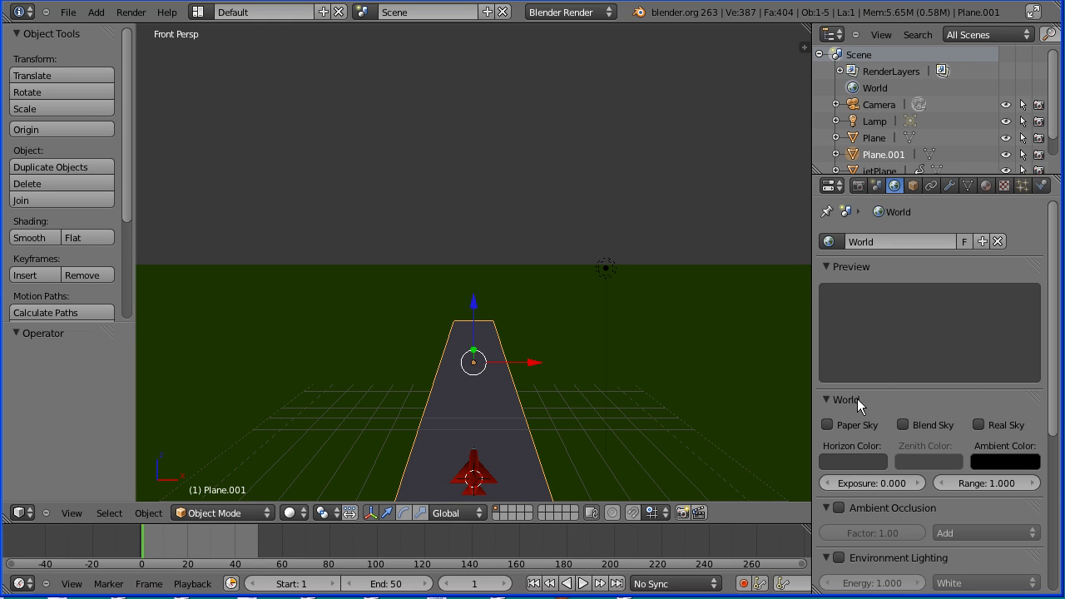
click(847, 459)
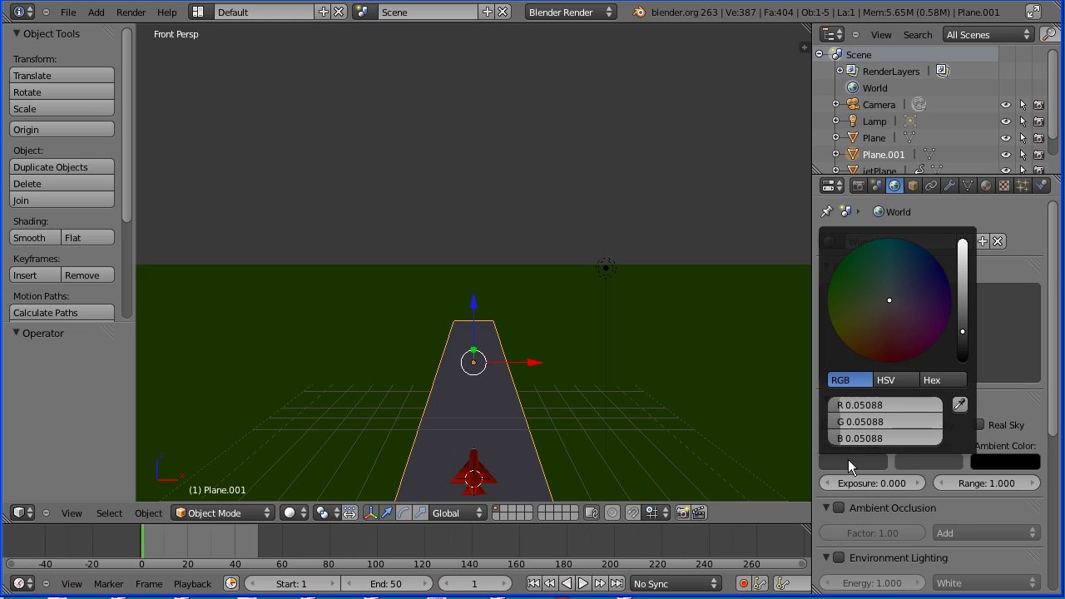
mouse_move(890, 301)
mouse_down()
mouse_move(950, 261)
mouse_move(937, 259)
mouse_up()
drag(962, 331, 697, 21)
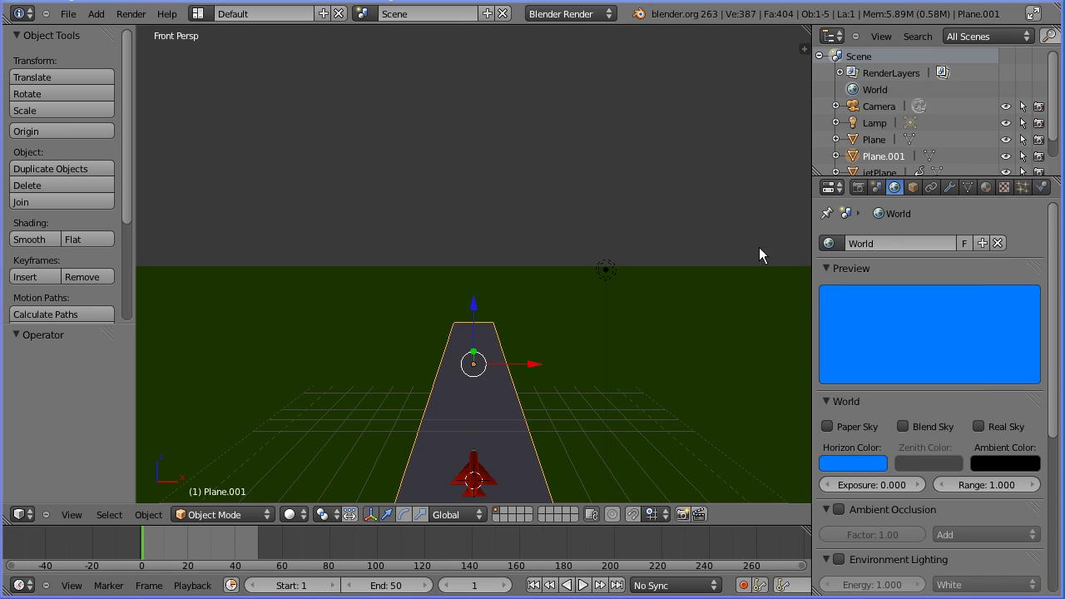
Add a Clouds texture to the world, preview Both, and enable Horizon influence.
click(1004, 188)
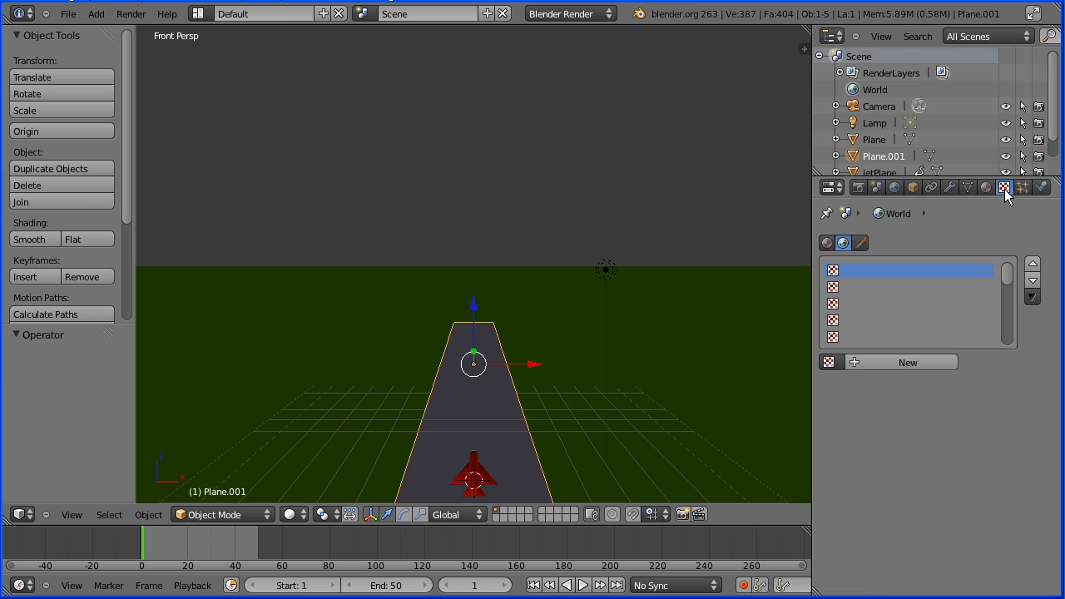
click(856, 361)
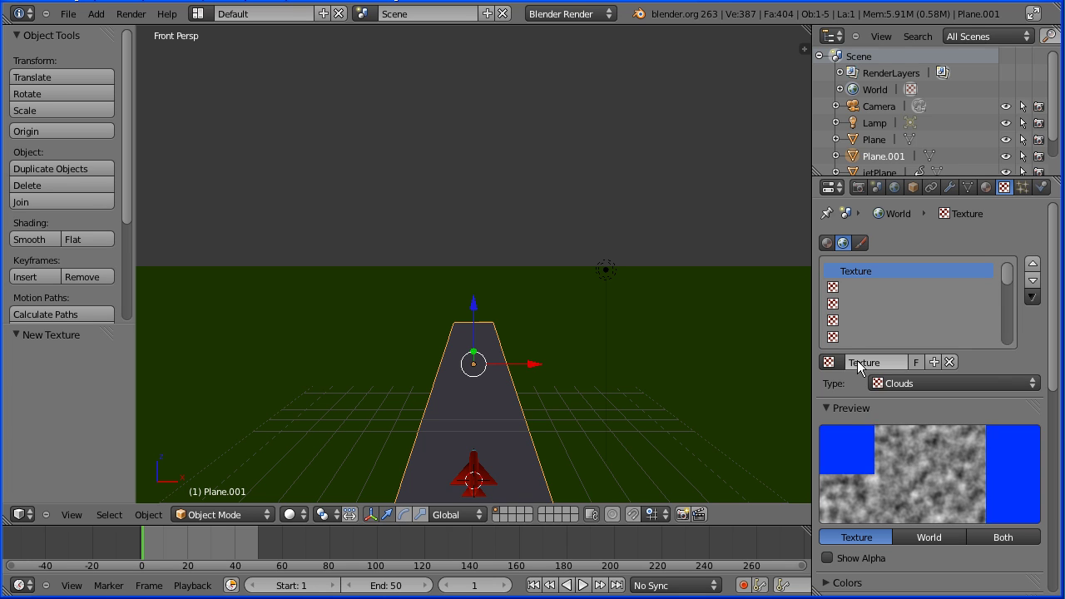
click(1003, 537)
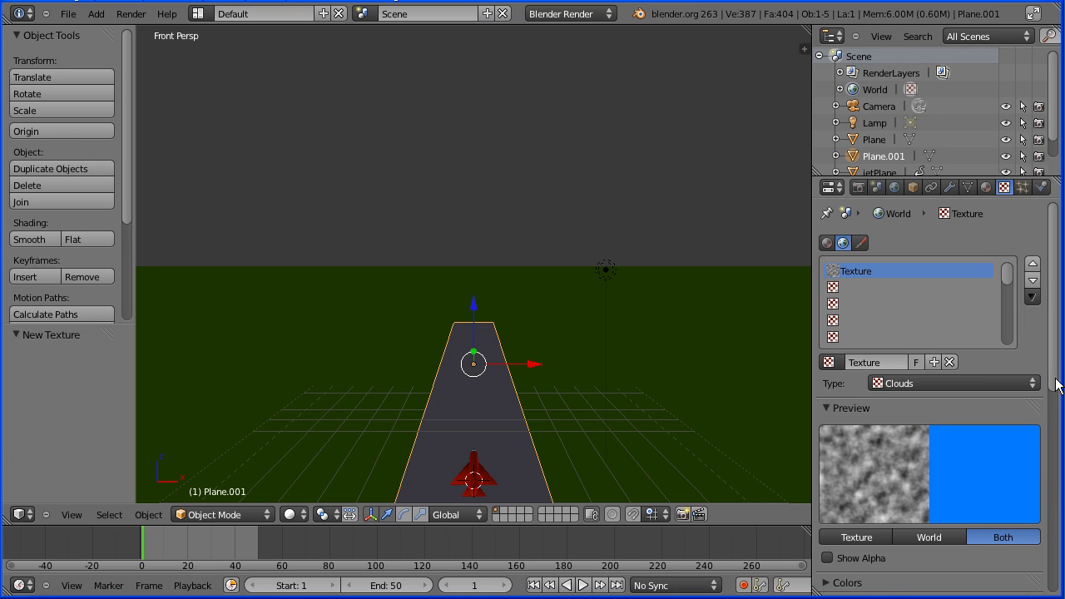
drag(1055, 384, 1055, 588)
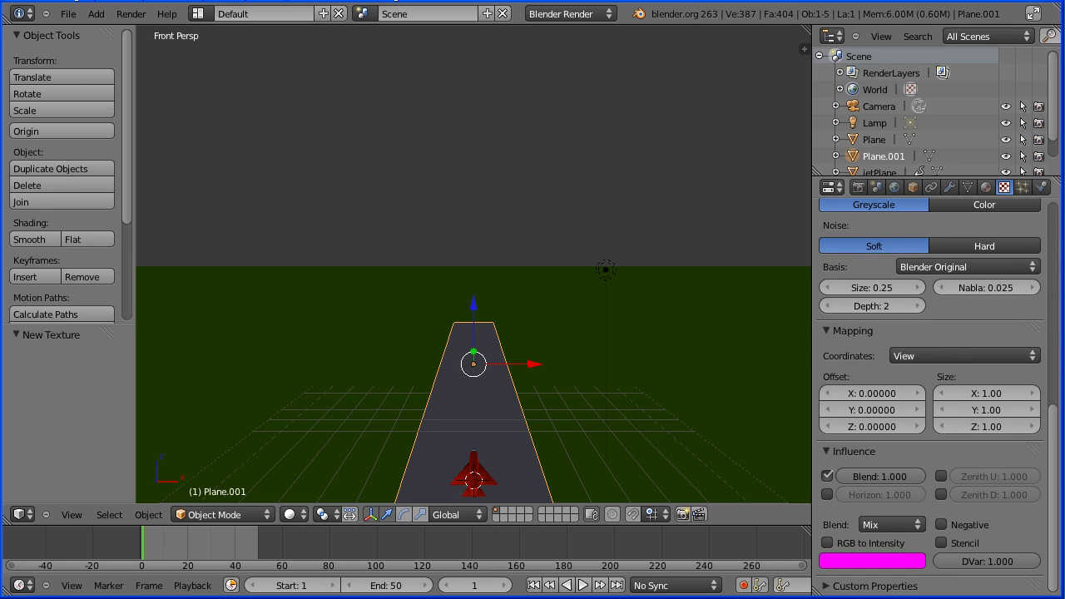
click(827, 494)
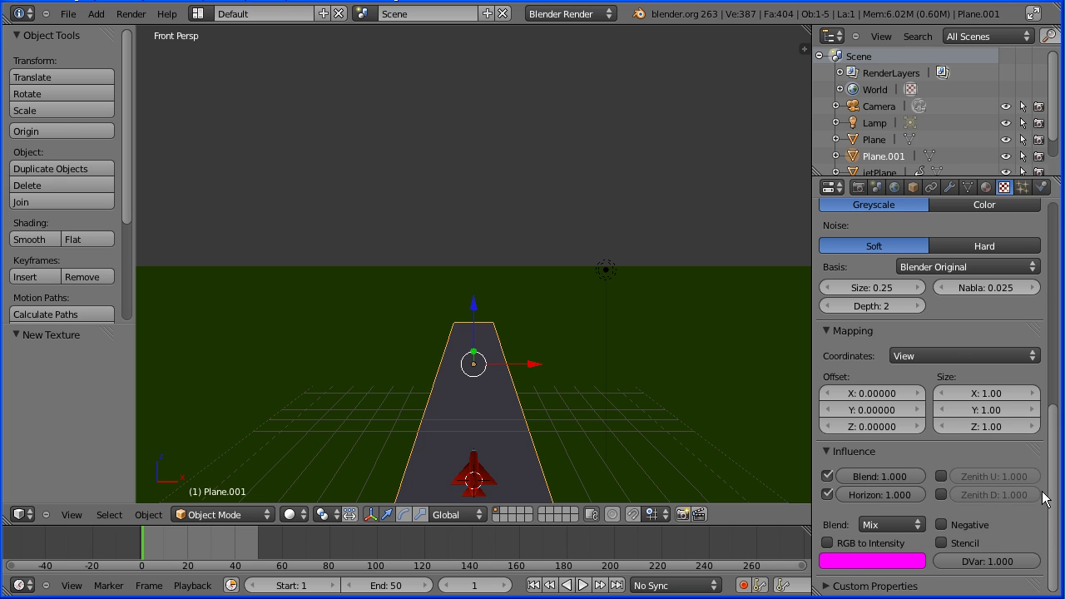
Change the Clouds texture's blend colour from magenta to white.
drag(1051, 503, 1063, 295)
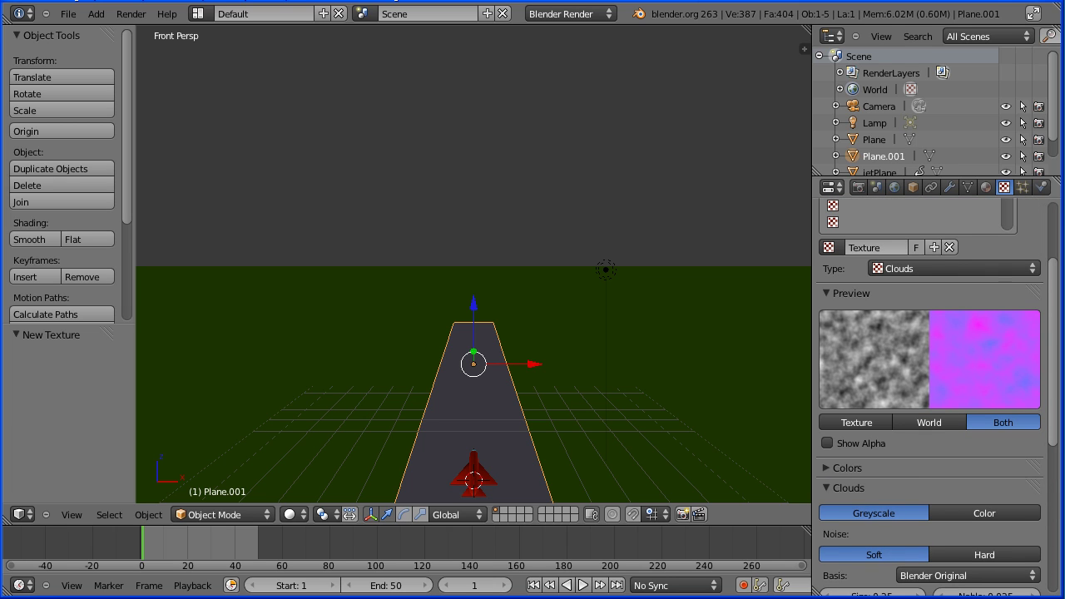
scroll(865, 564, down, 9)
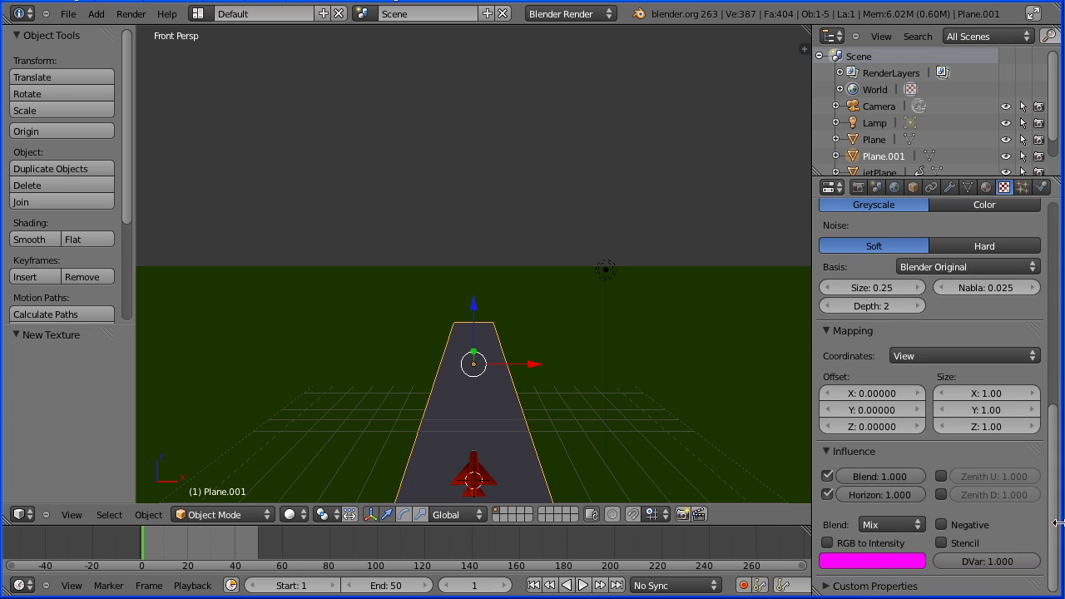
click(865, 563)
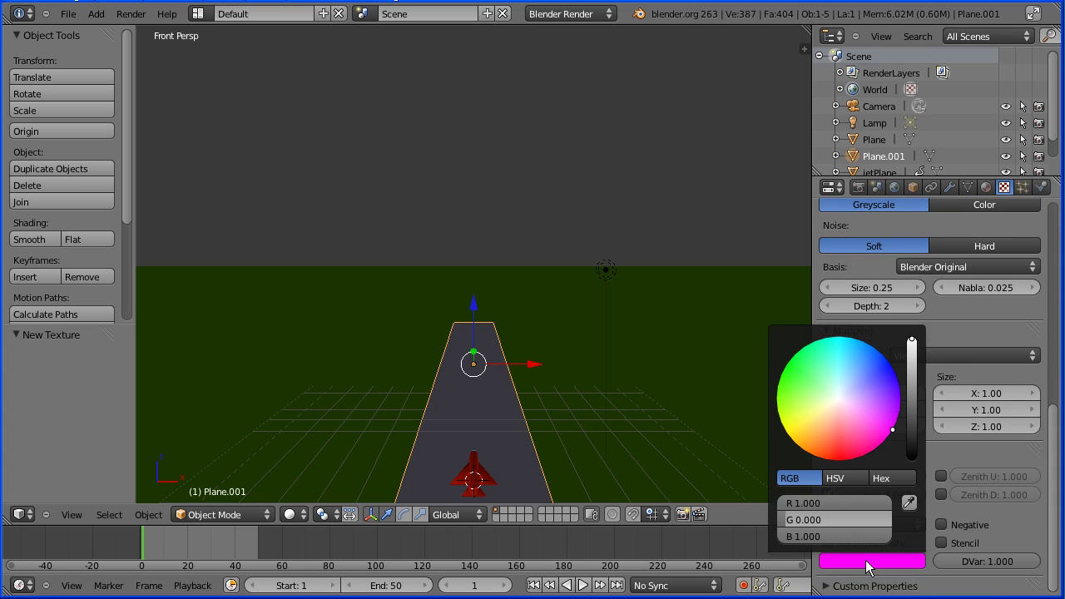
drag(785, 517, 908, 517)
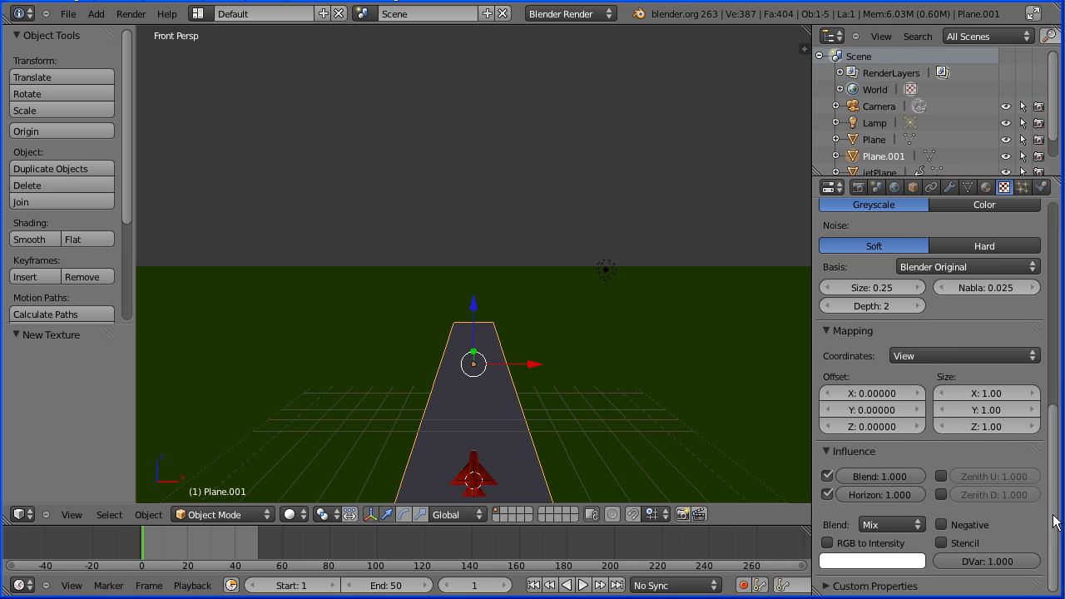
Set the Clouds texture's blend colour to black for darker cloud mottling.
drag(1059, 520, 1060, 551)
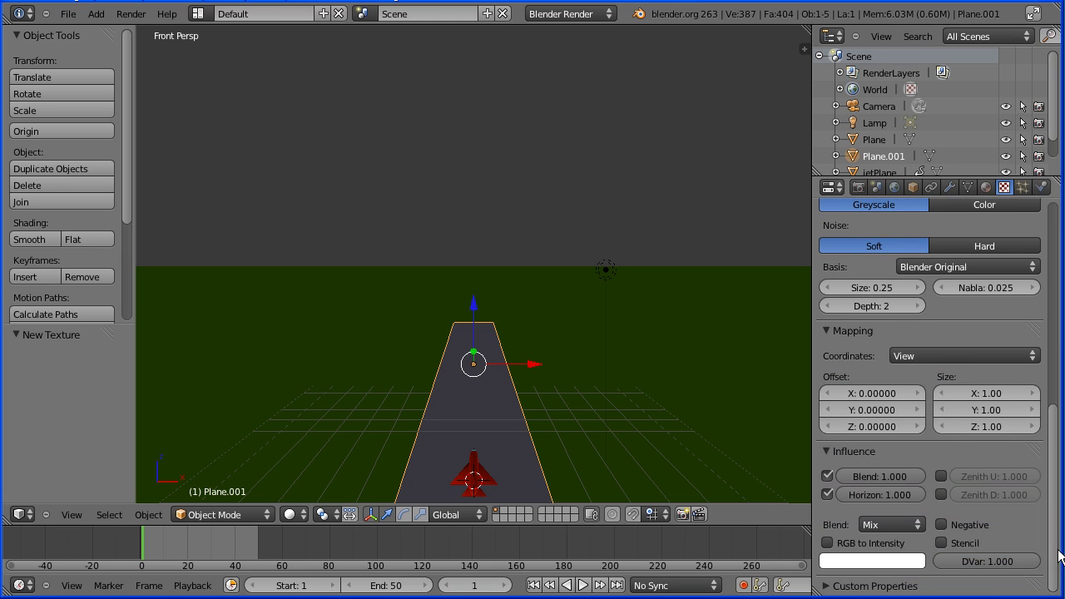
click(865, 562)
drag(912, 343, 923, 470)
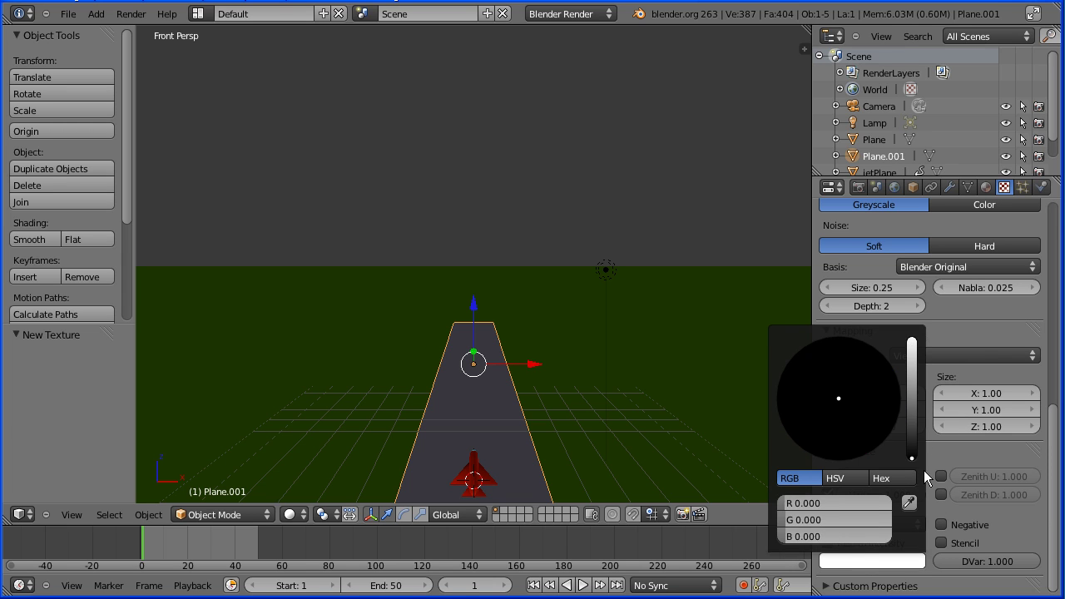
scroll(1054, 493, up, 8)
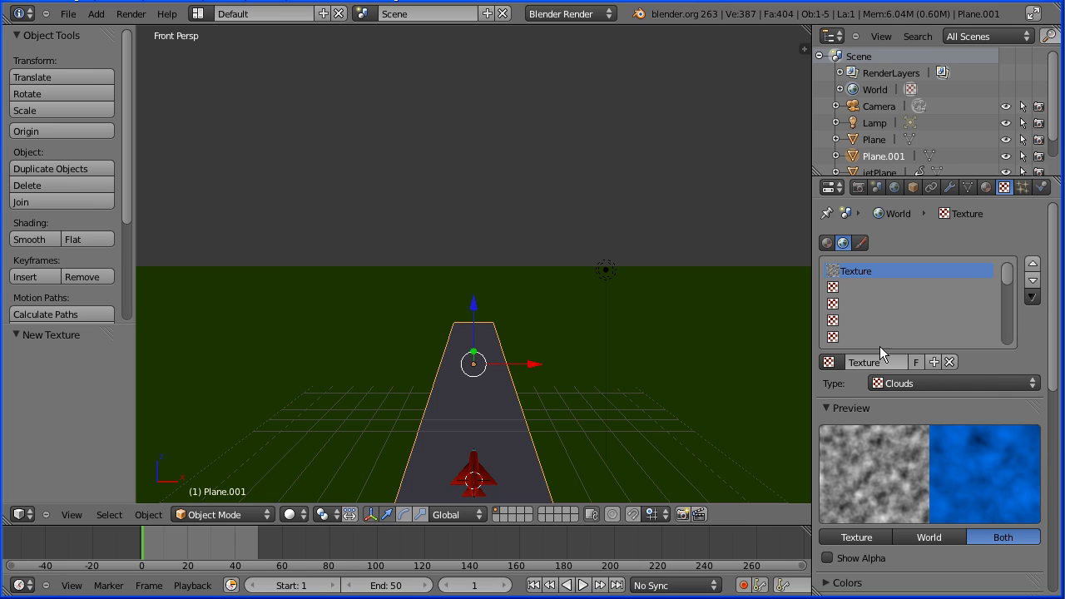
key(ctrl+z)
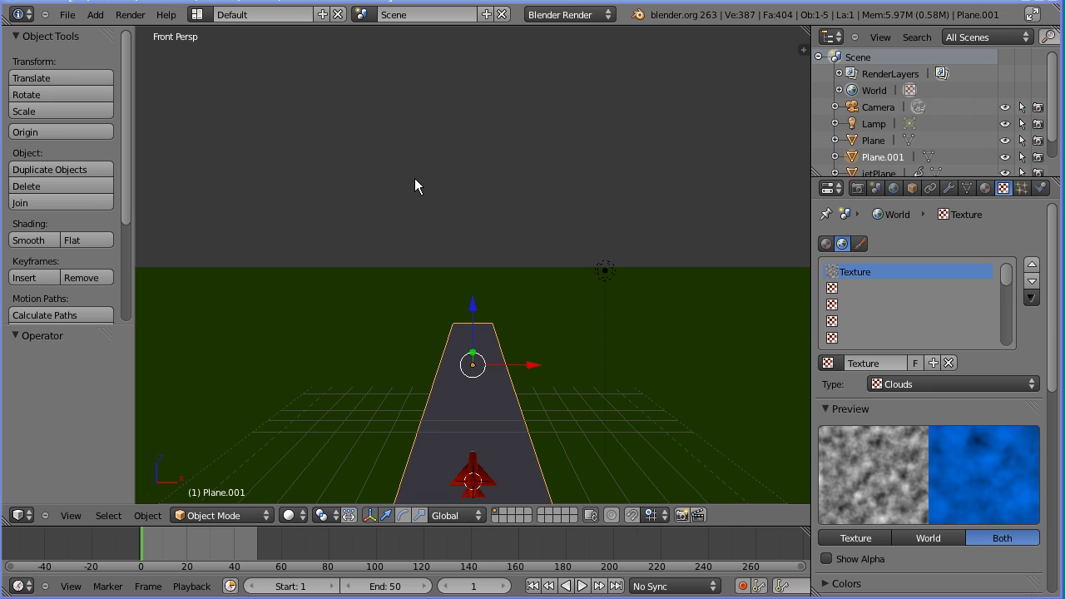
Play the jet's takeoff animation, then stop and rewind to frame 1.
click(582, 586)
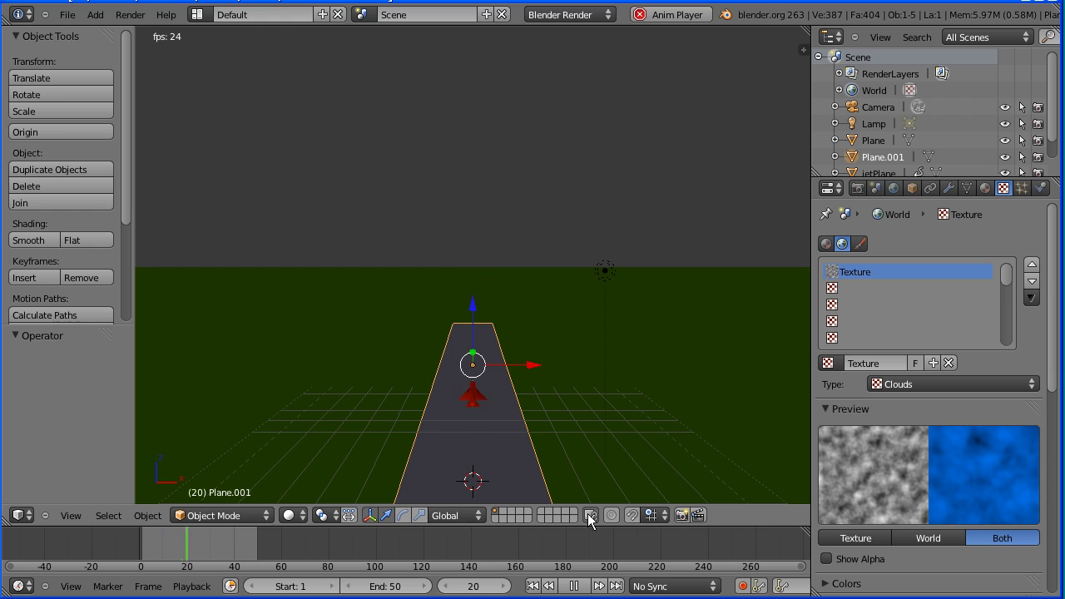
click(581, 587)
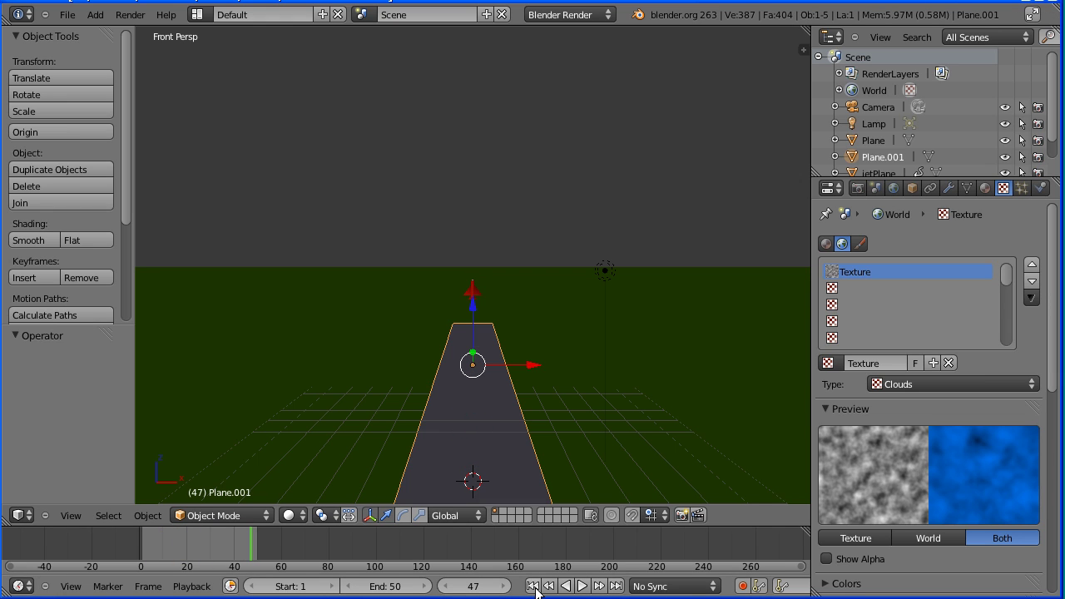
click(534, 586)
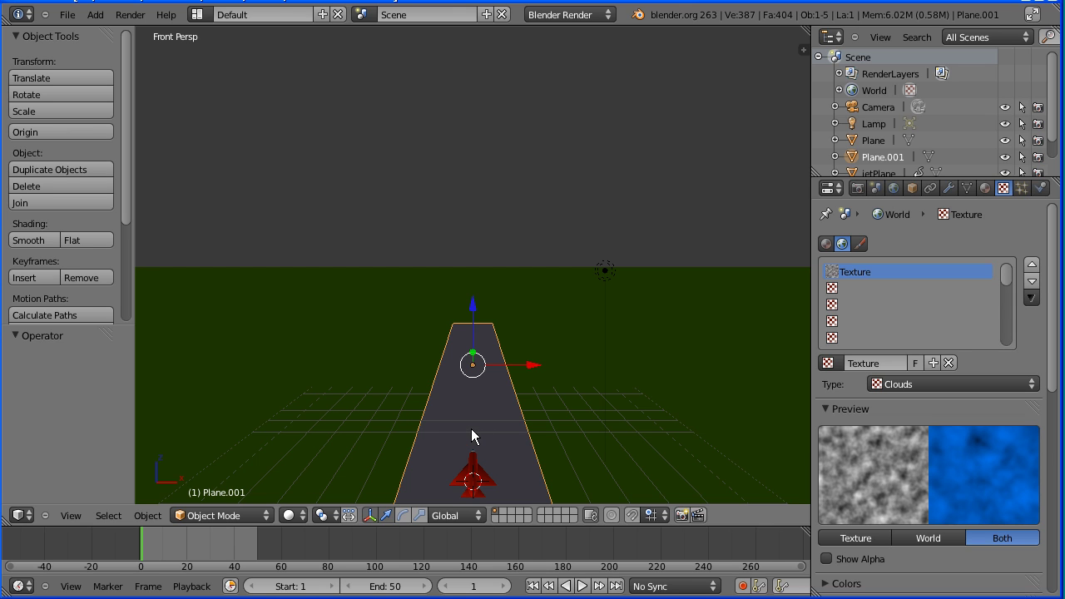
Move the view close behind the jet and replay the takeoff, returning to frame 1.
shift+middle_drag(471, 428, 504, 431)
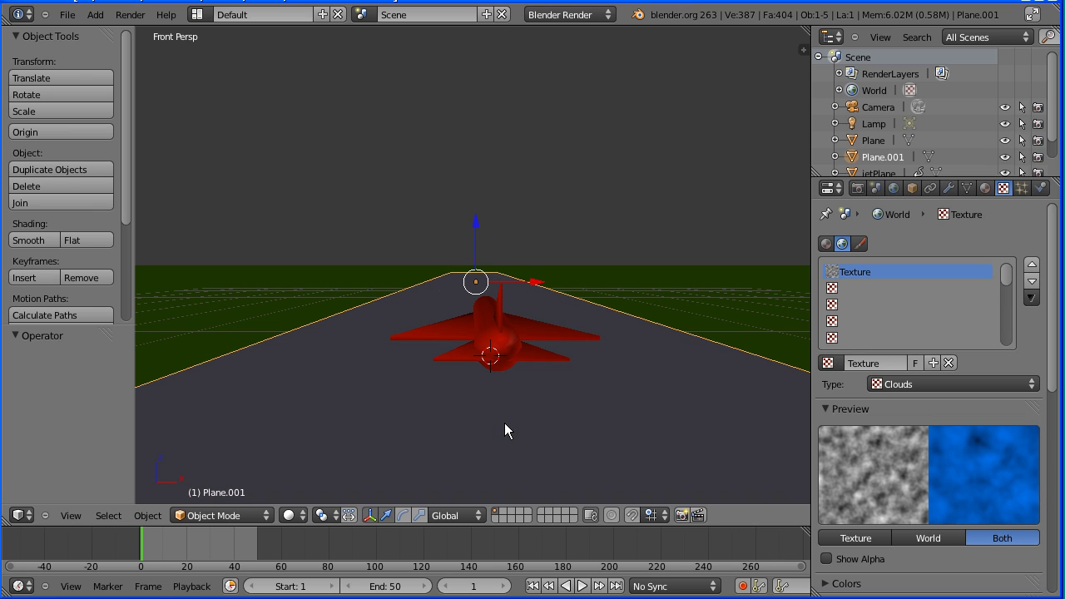
click(582, 586)
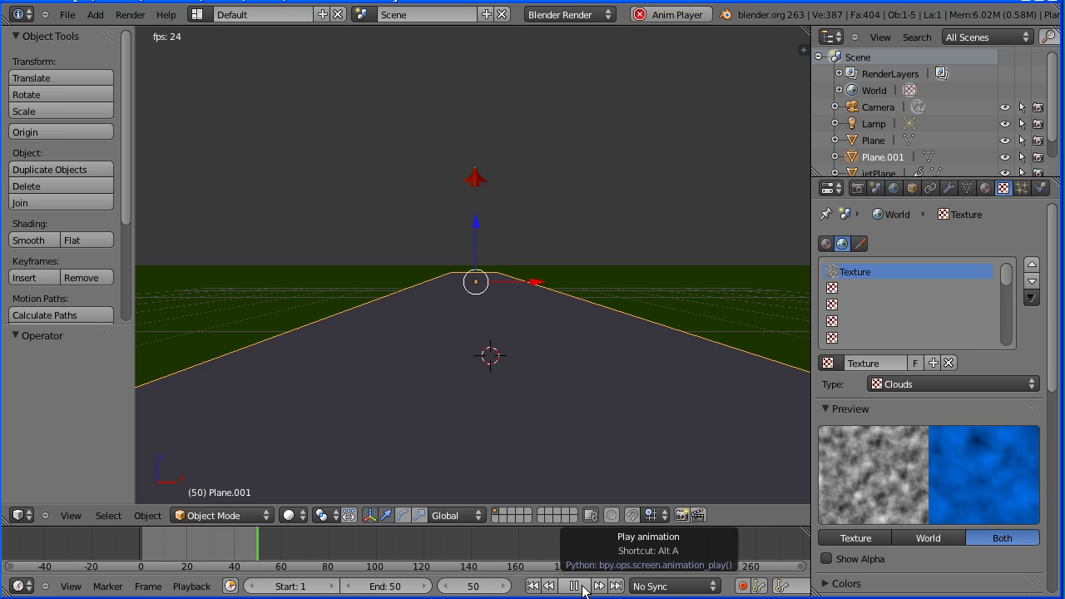
click(576, 585)
click(533, 586)
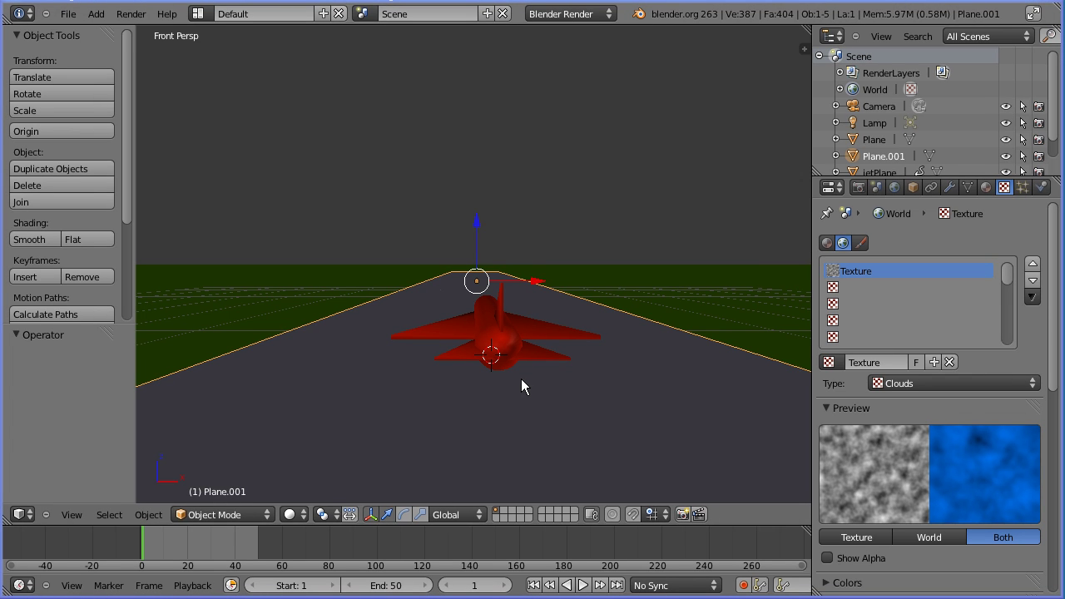
Align the active camera to the Front (Numpad 1) view behind the jet and enlarge the frame.
click(74, 515)
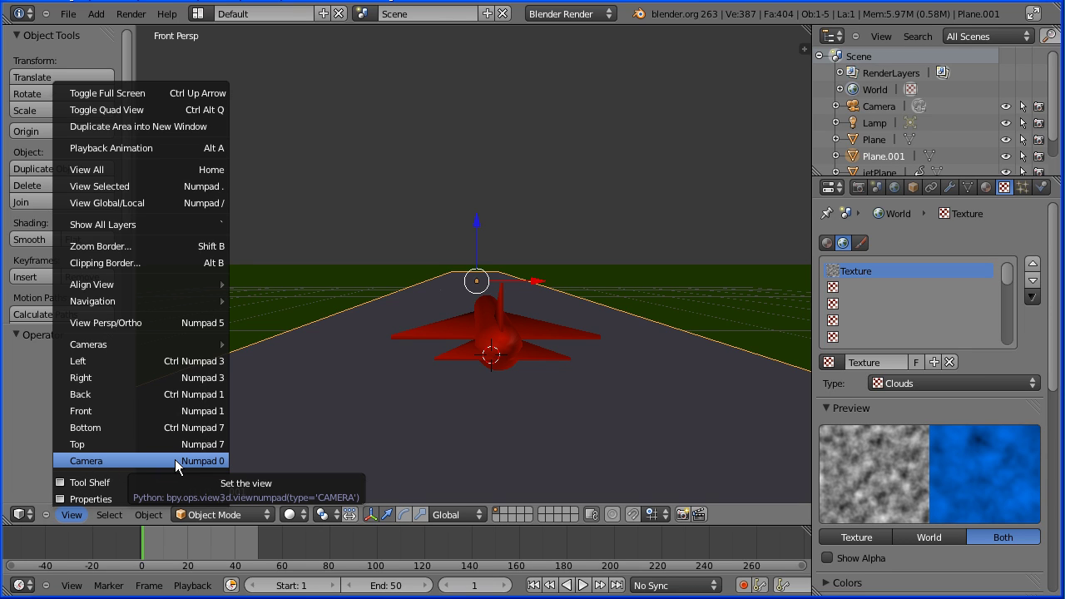
click(176, 462)
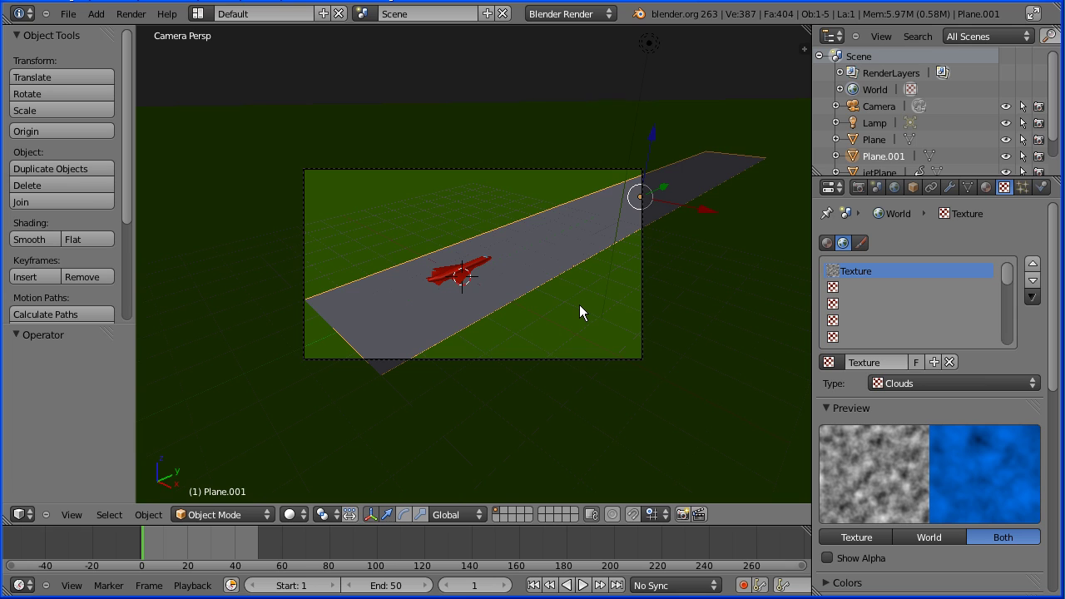
key(KP_1)
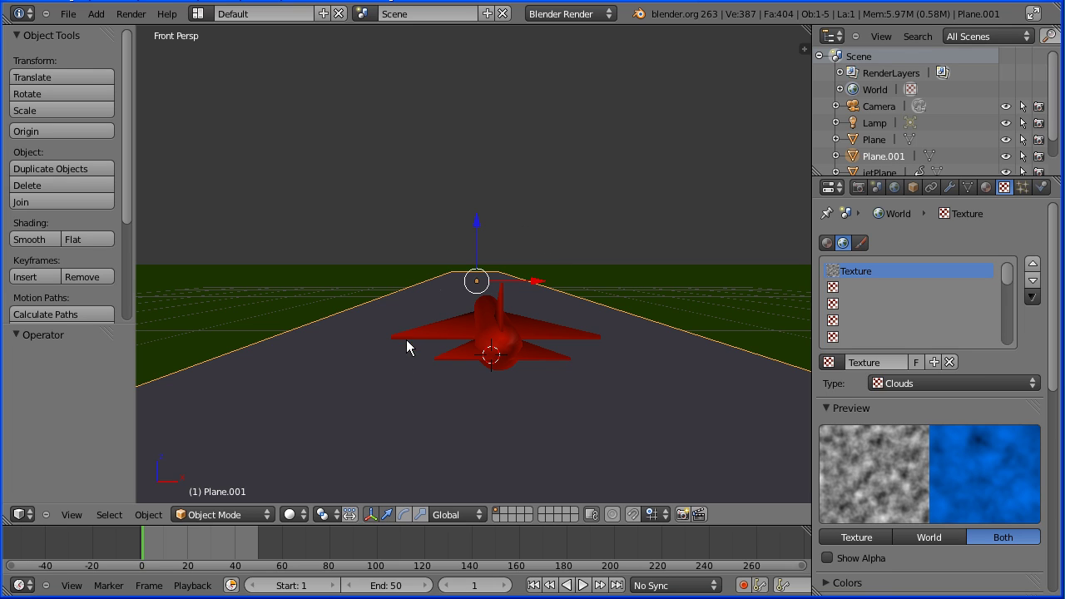
click(73, 515)
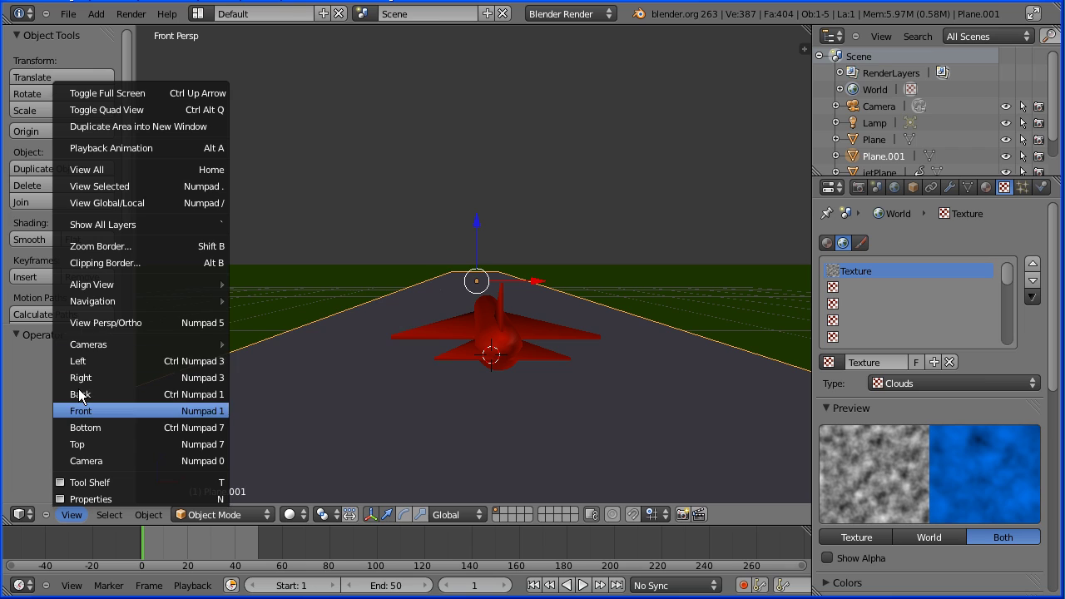
mouse_move(93, 286)
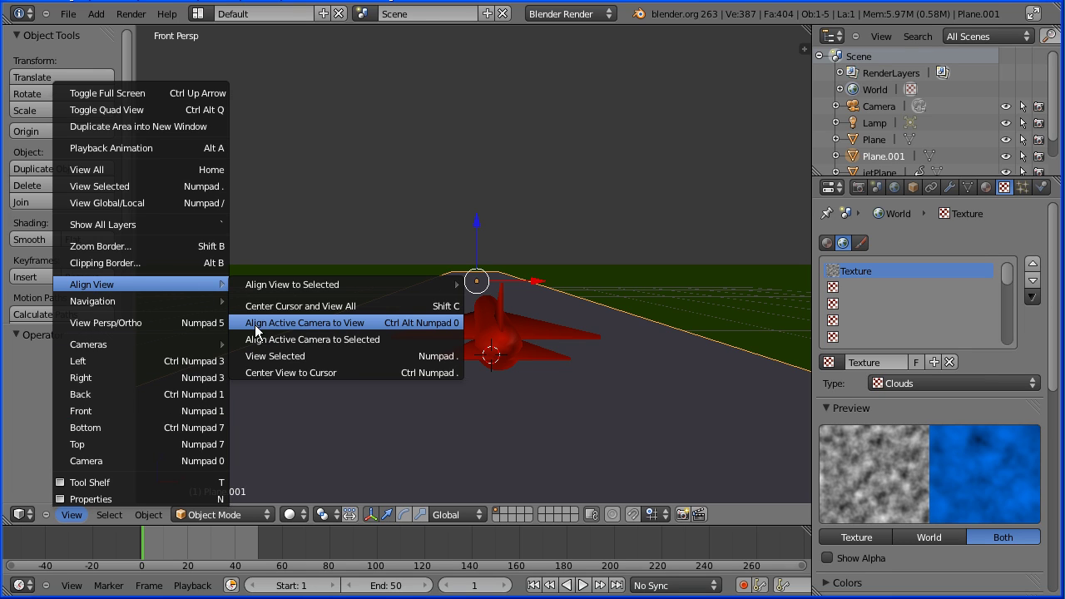
click(380, 322)
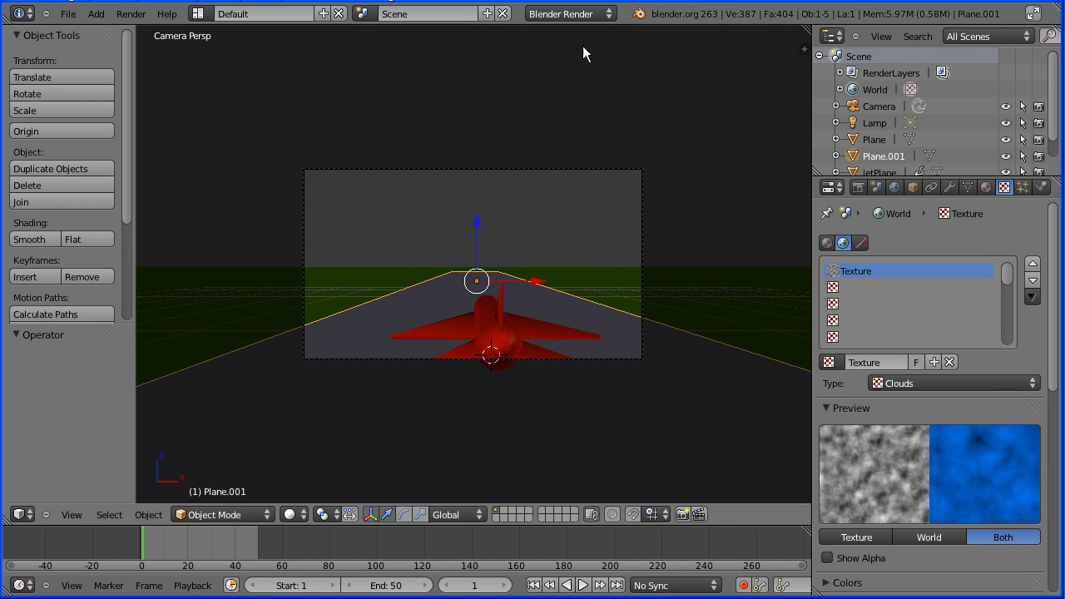
scroll(675, 331, up, 3)
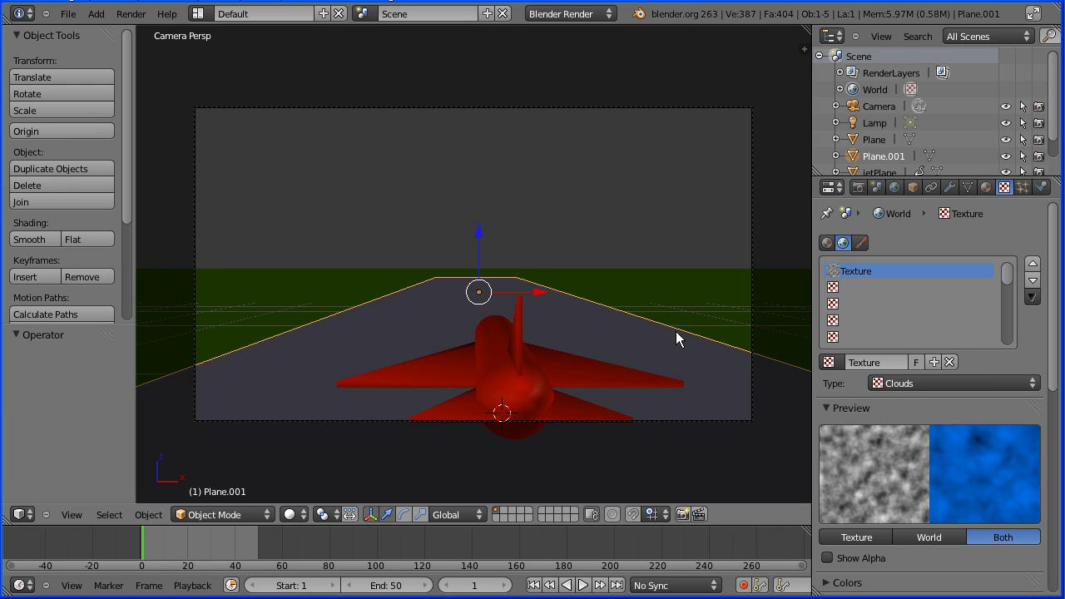
Pull the Camera back slightly along its local Z axis.
click(877, 107)
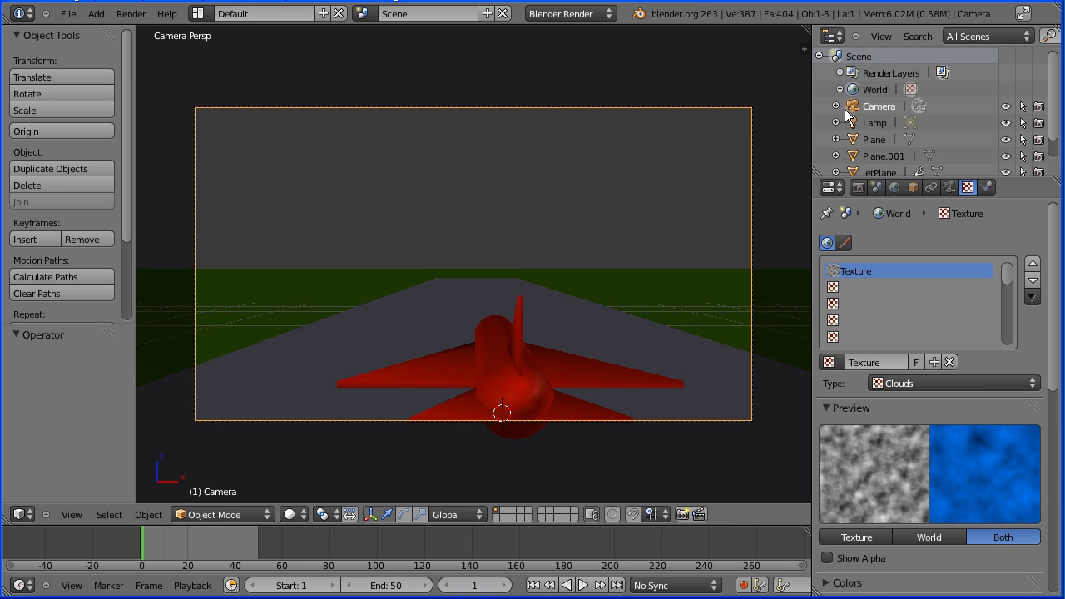
key(g)
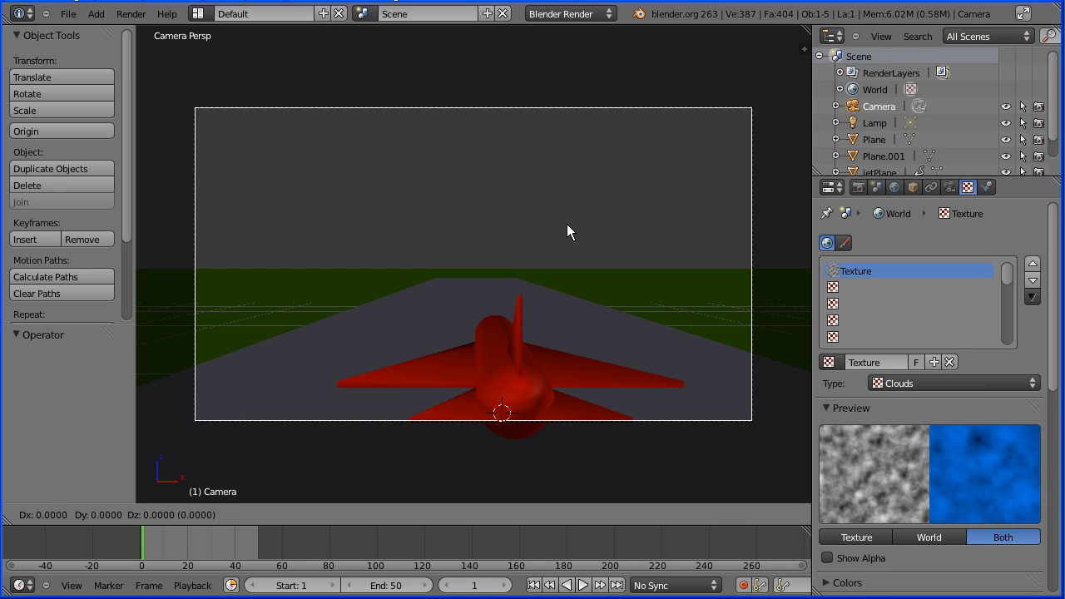
key(z)
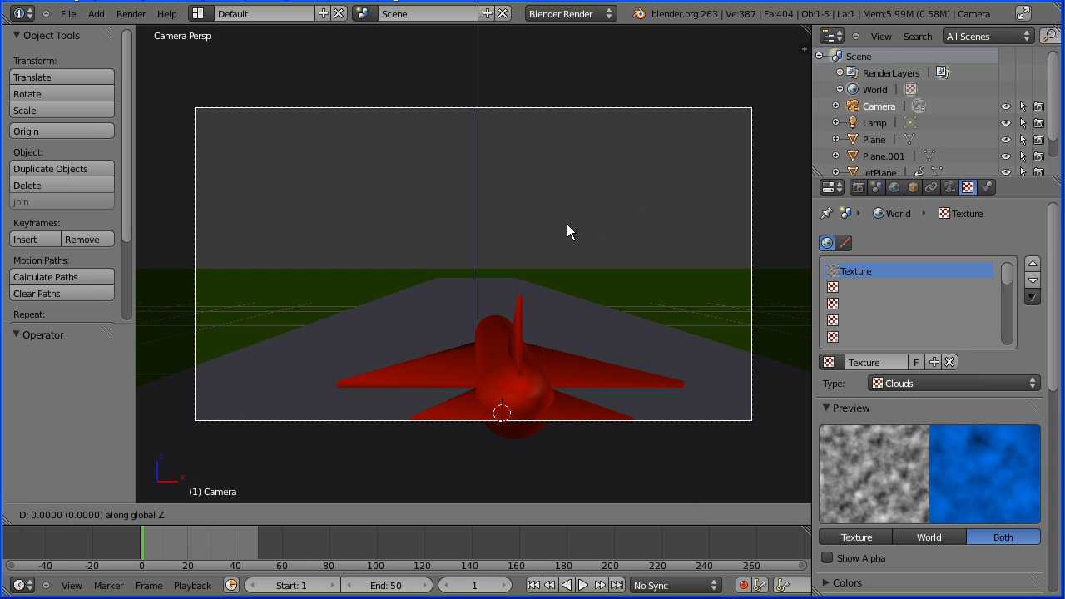
key(z)
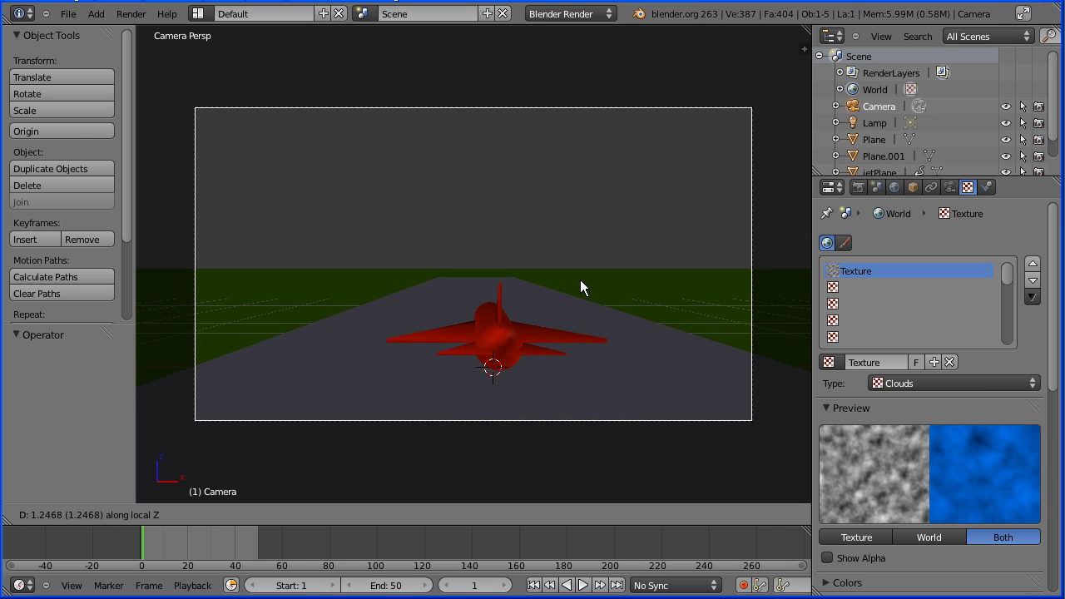
click(536, 244)
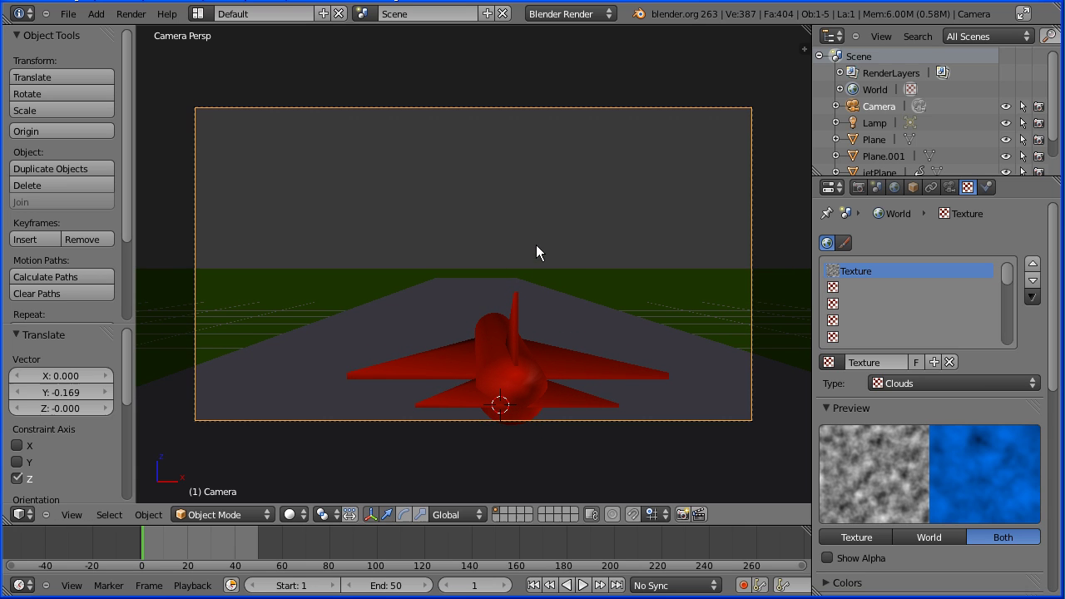
Preview the jet takeoff animation, then return to frame 1.
click(582, 586)
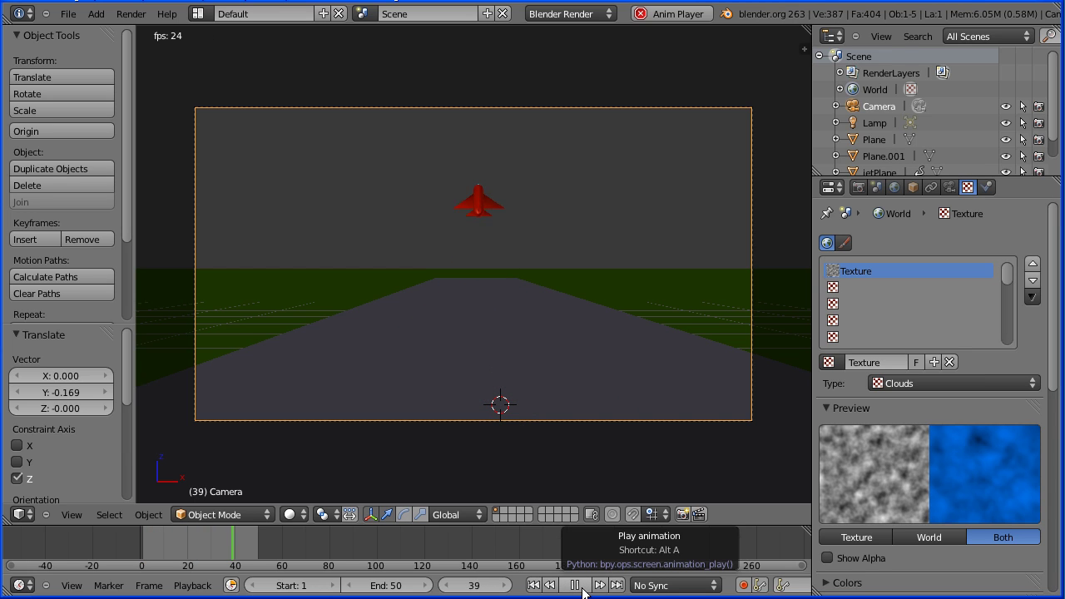
click(581, 585)
click(533, 585)
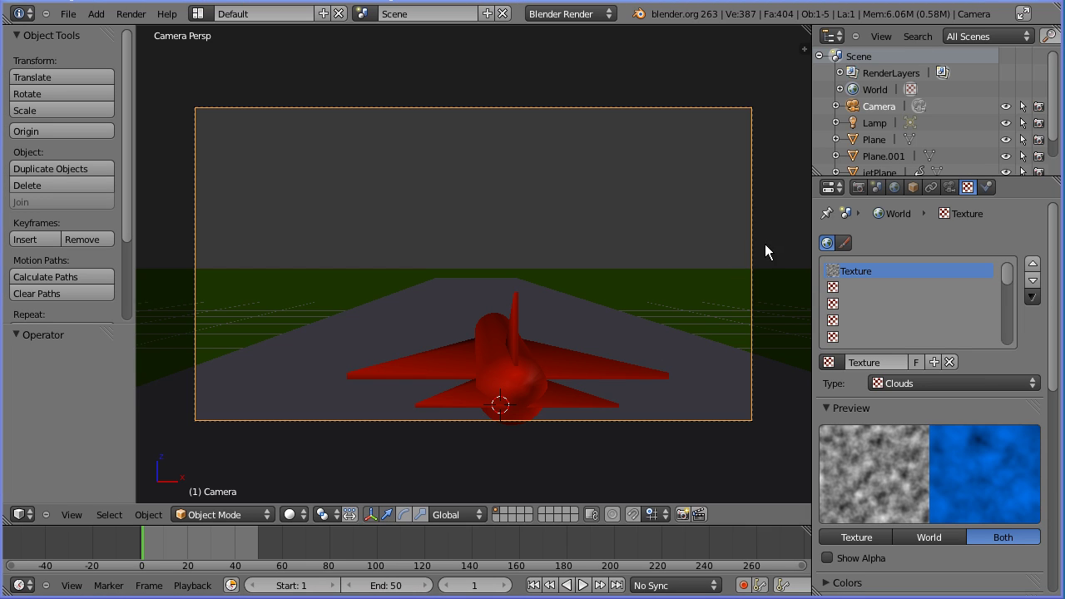
click(858, 189)
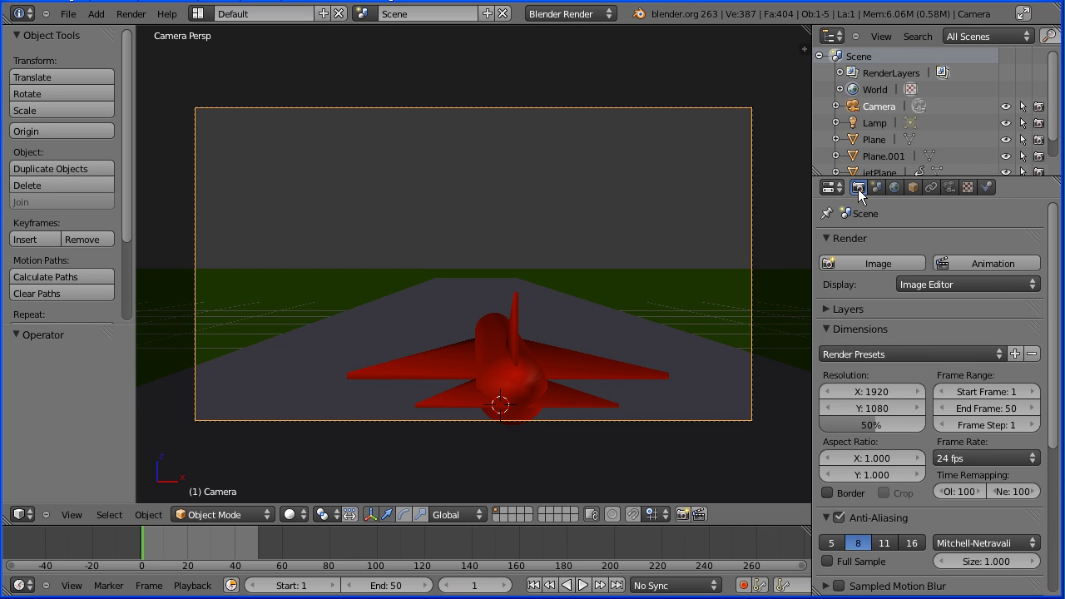
Render a still of frame 1 showing the red jet under the blue cloud sky.
click(870, 265)
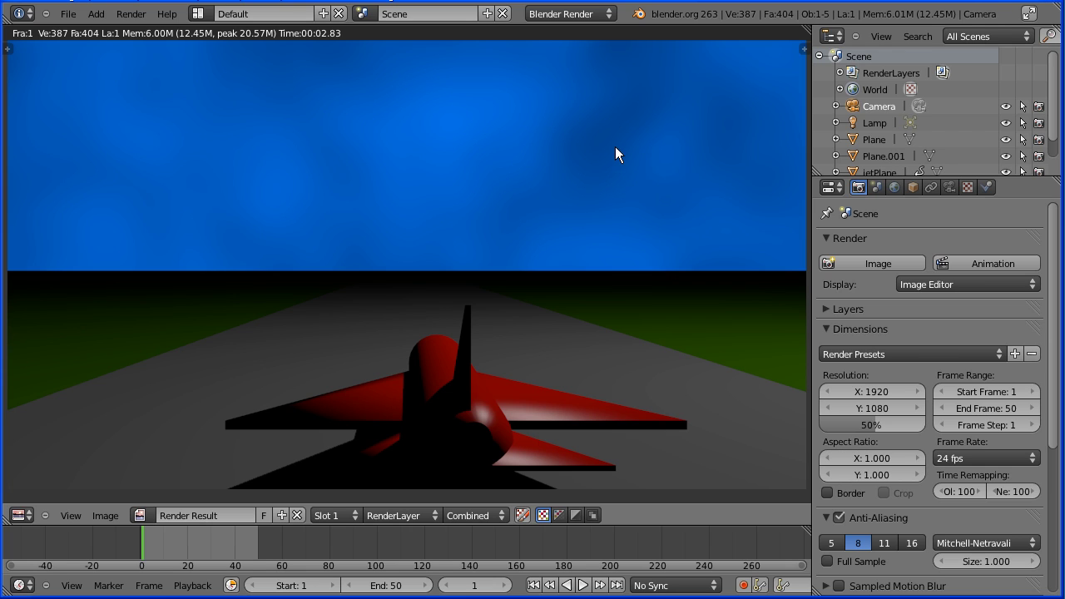
click(895, 188)
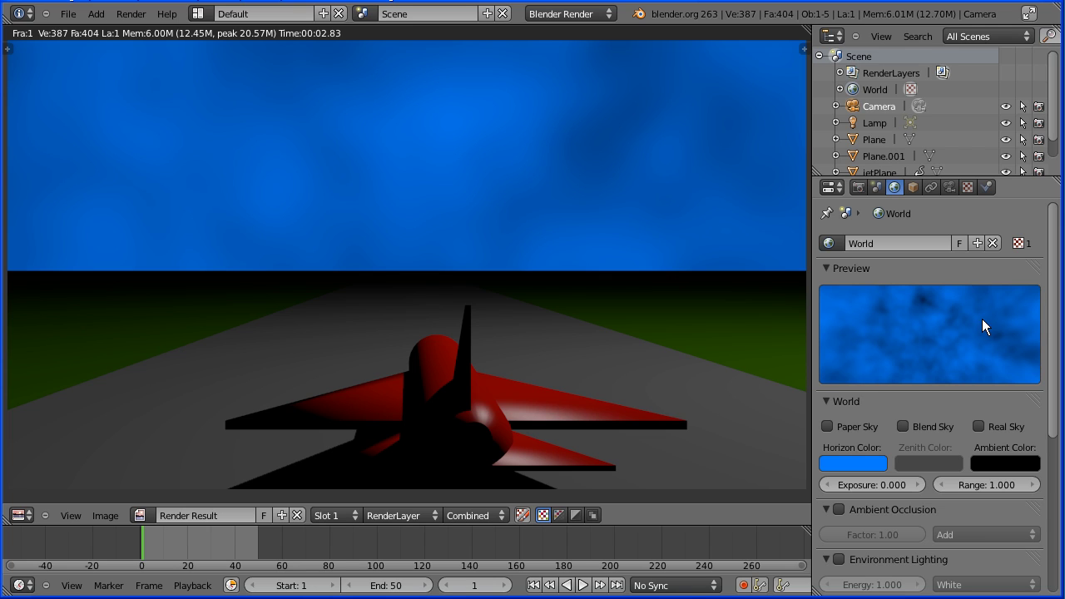
Enable Paper Sky for the world and re-render the jet scene.
click(826, 427)
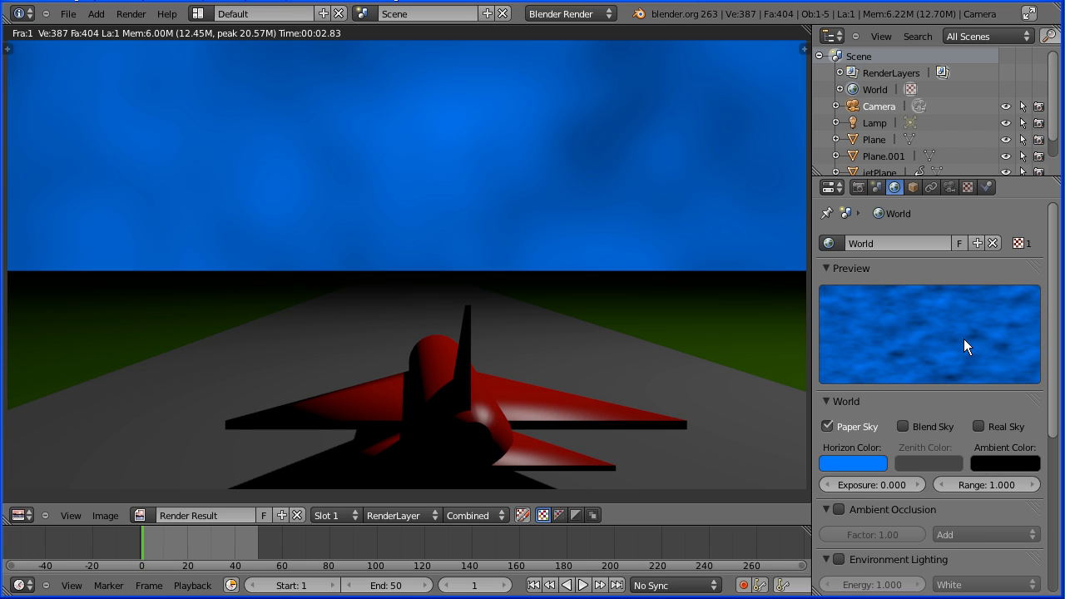
click(860, 187)
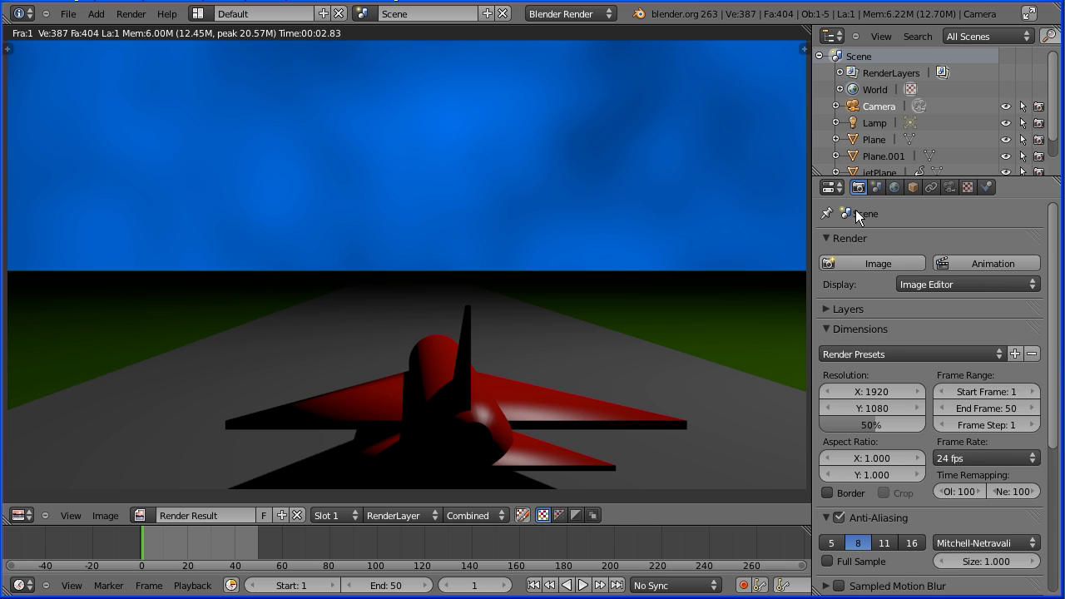
click(849, 262)
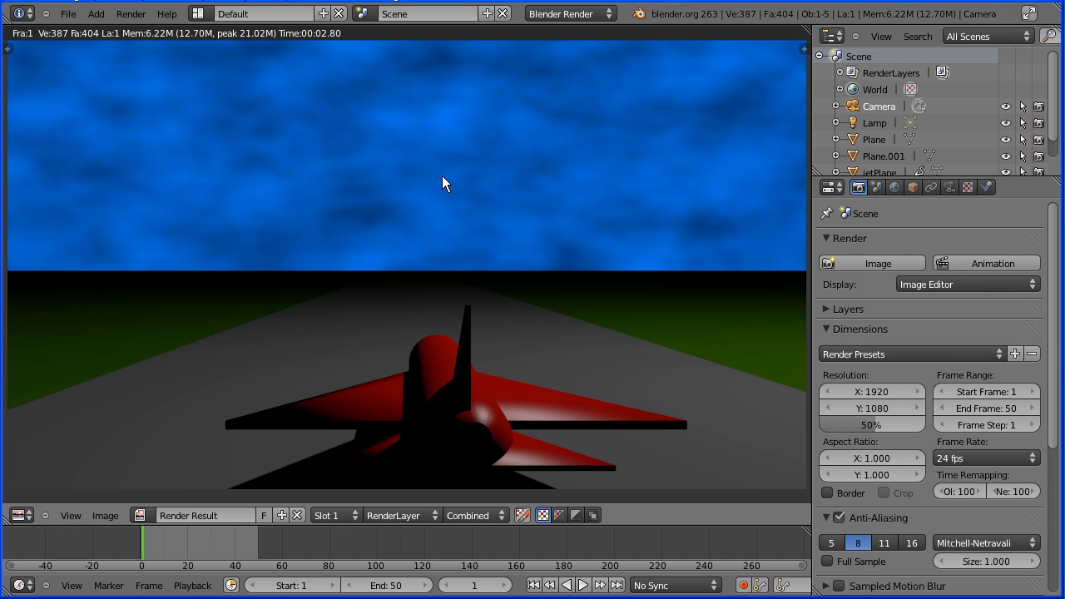
Switch the render area back to a 3D View showing the camera perspective of the jet.
click(23, 515)
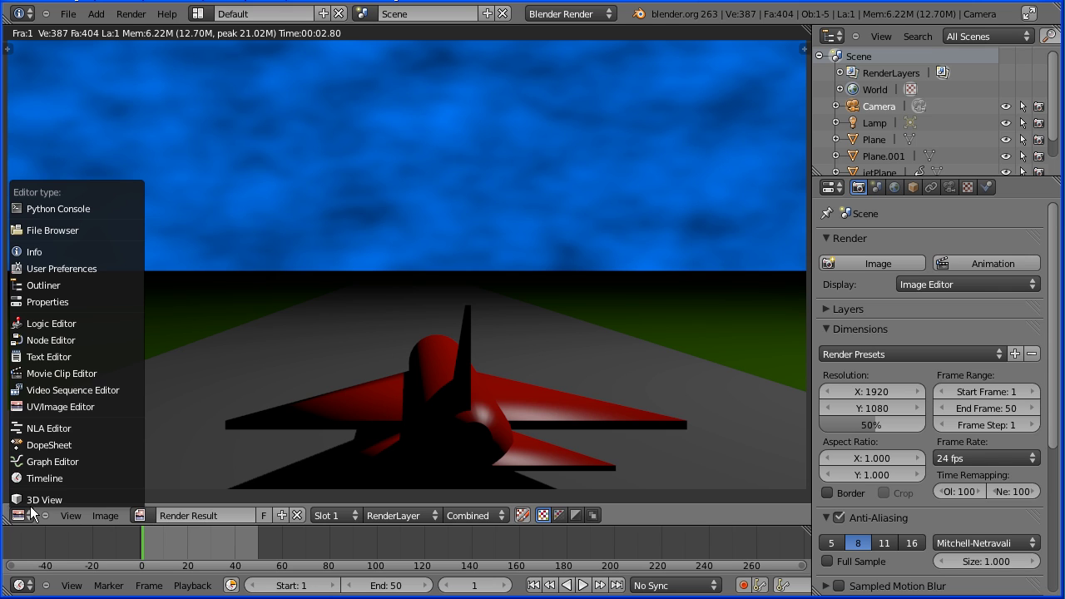
click(37, 499)
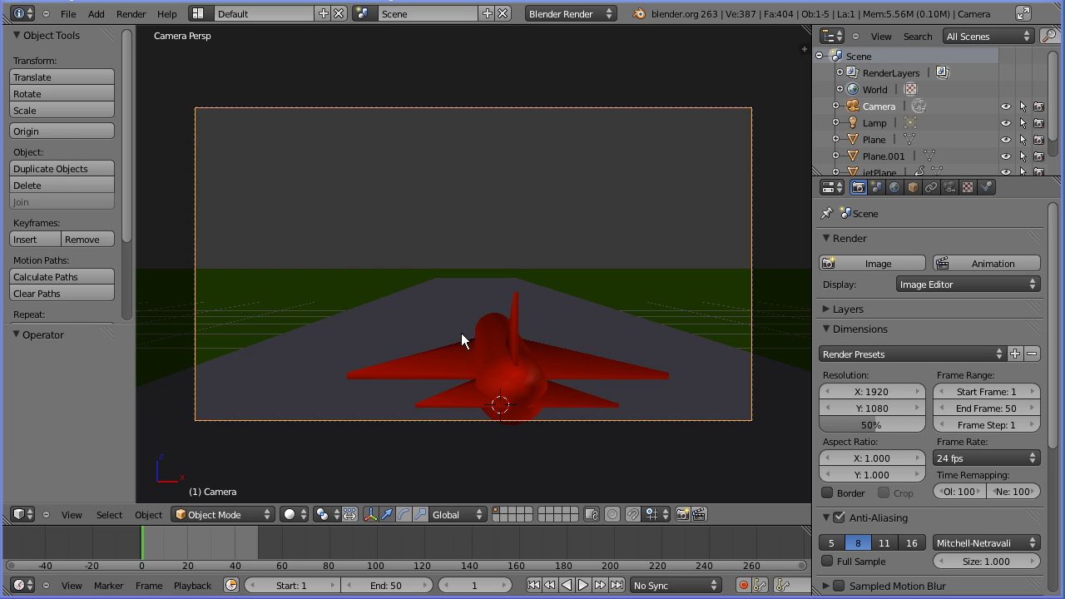
click(66, 14)
Rename the current scene to Scene1.
click(425, 14)
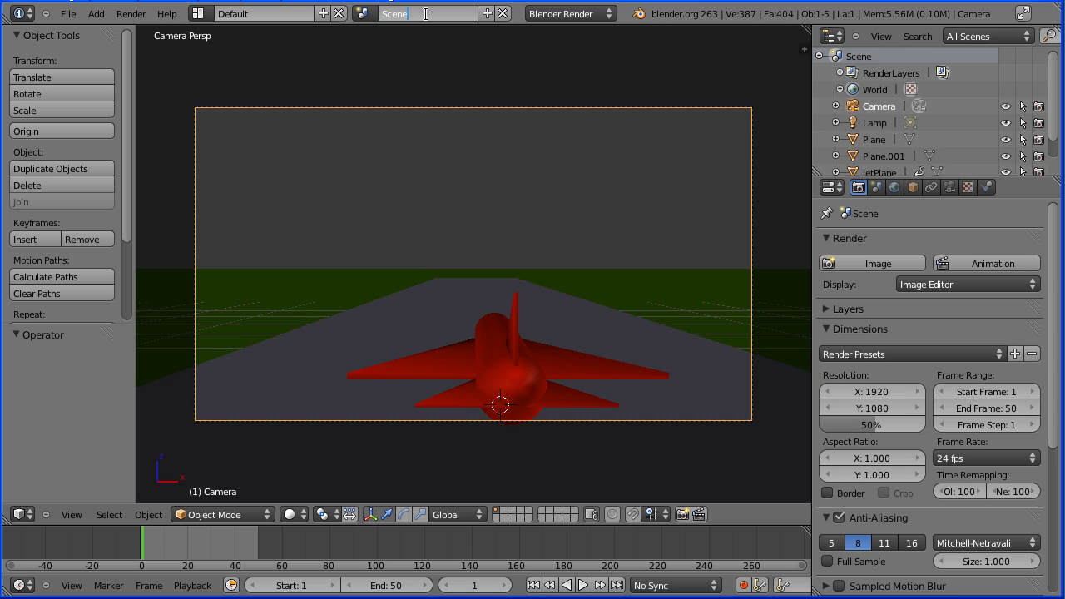
text(1)
key(Return)
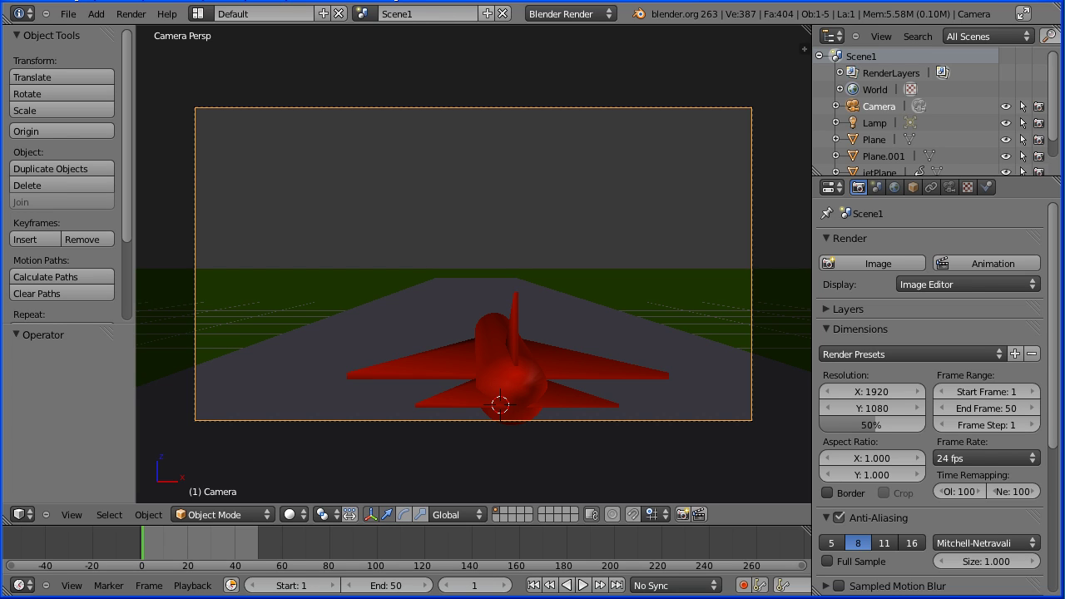
Make a full copy of the scene and rename it Scene2.
click(488, 14)
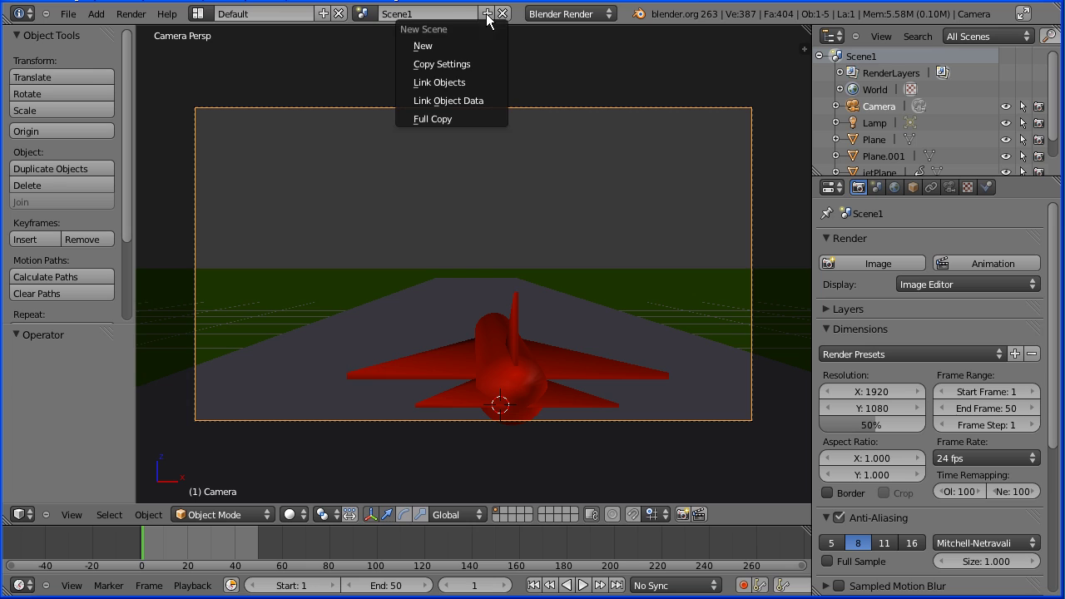
click(458, 119)
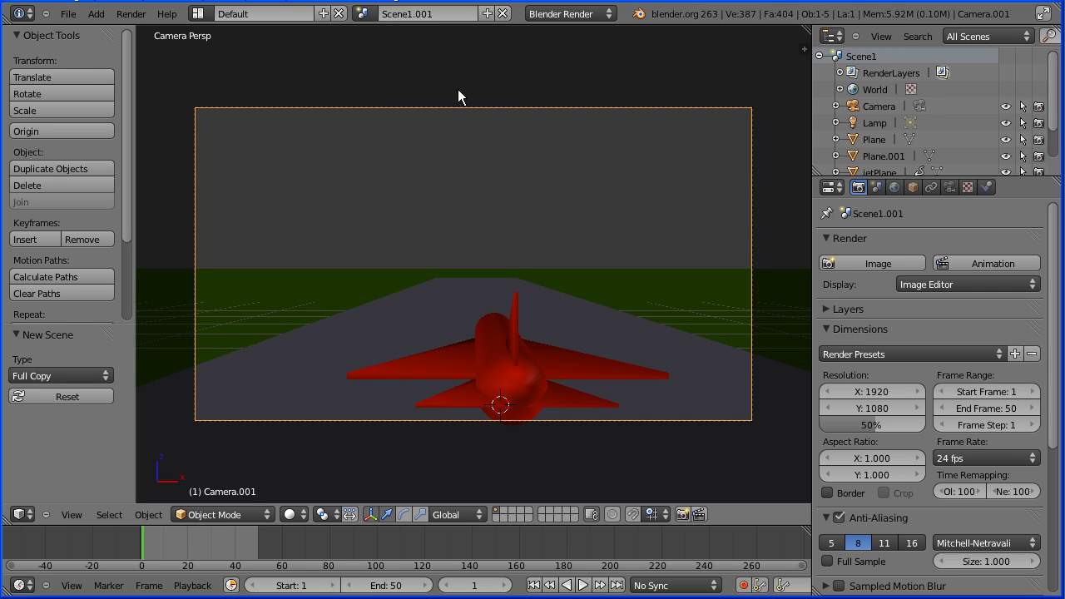
click(447, 14)
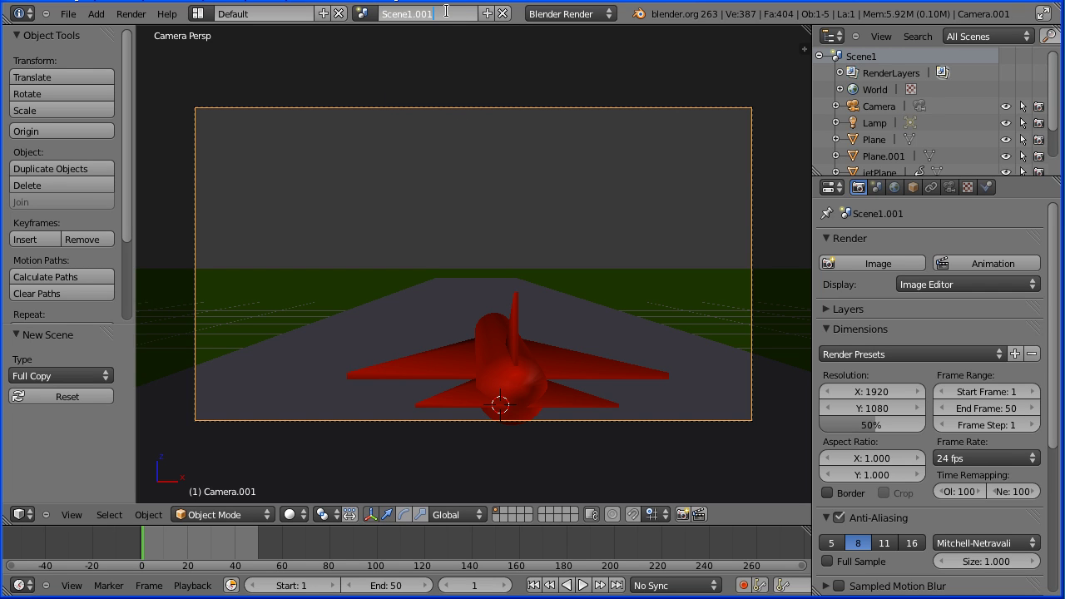
key(BackSpace)
key(BackSpace)
key(BackSpace)
key(BackSpace)
key(BackSpace)
text(2)
key(Return)
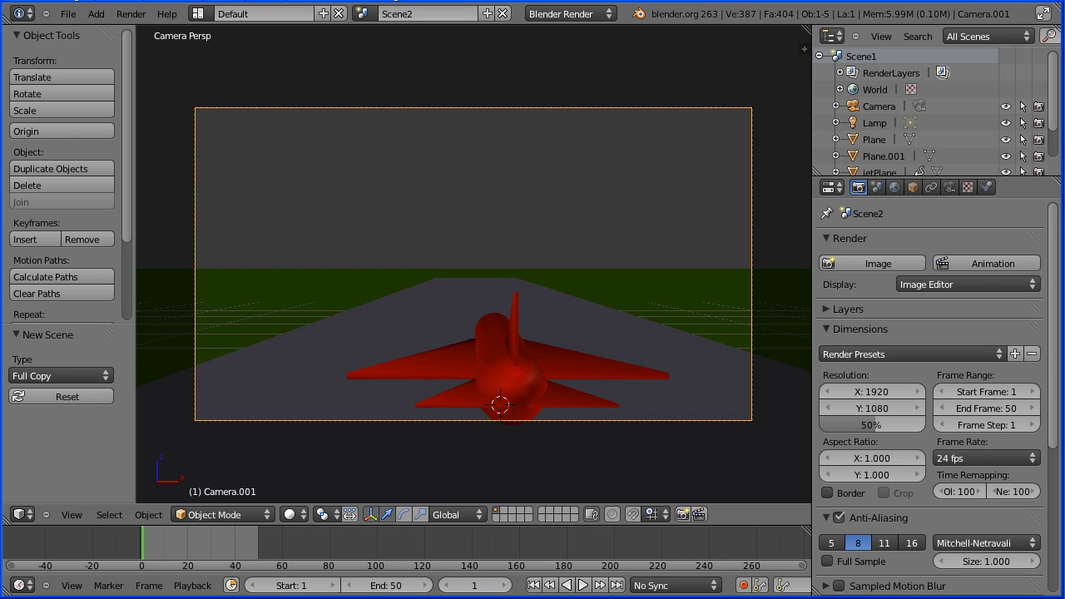
Collapse Scene1 and expand Scene2 in the Outliner to show its objects.
click(820, 56)
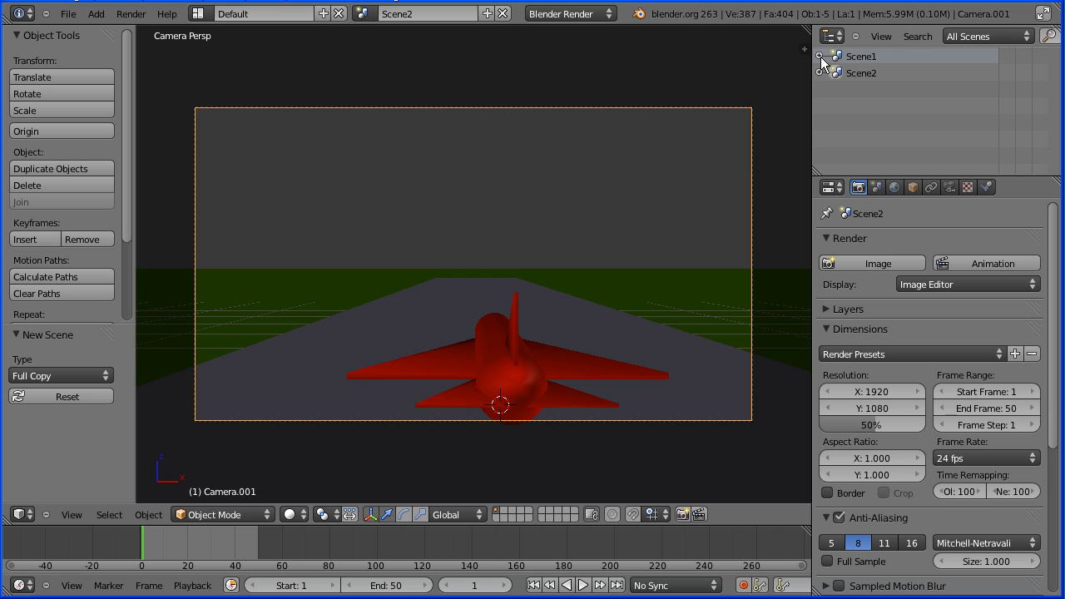
click(820, 56)
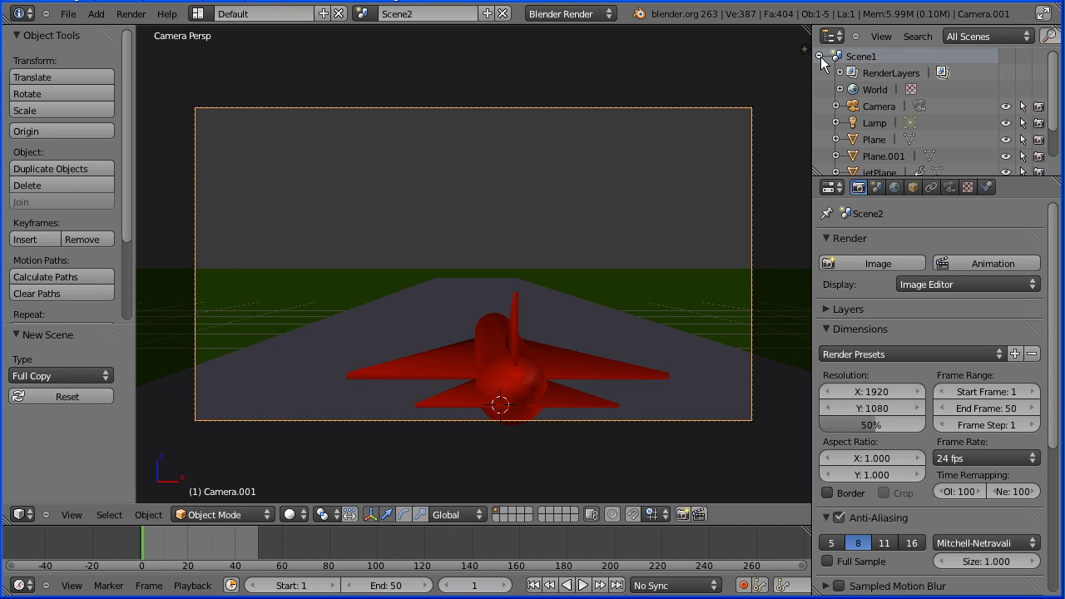
click(820, 57)
click(820, 73)
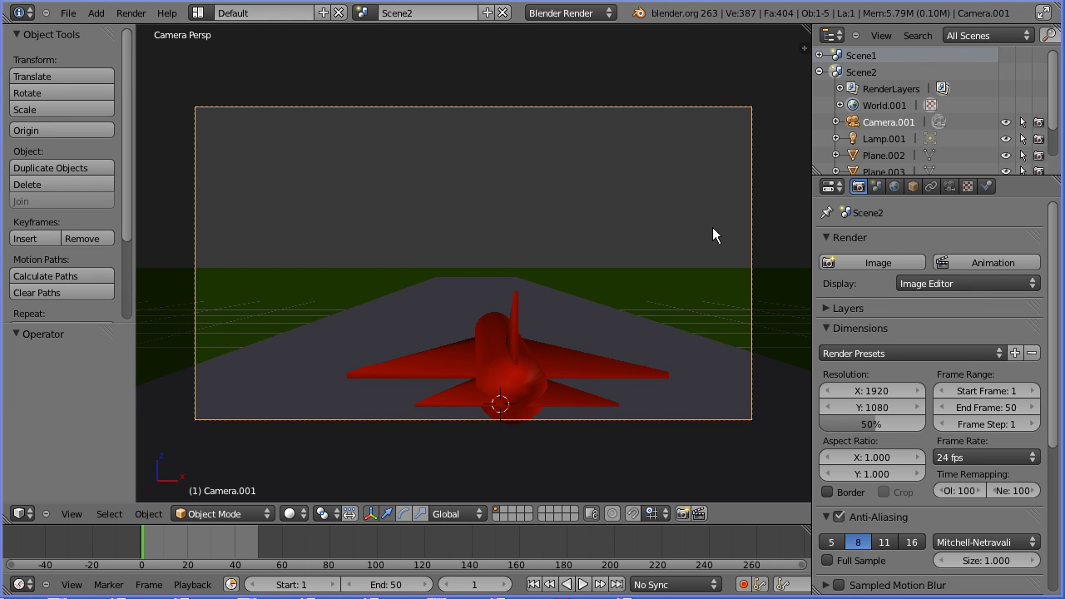
Orbit out of Camera Persp to a free view looking along the runway.
middle_drag(712, 227, 395, 262)
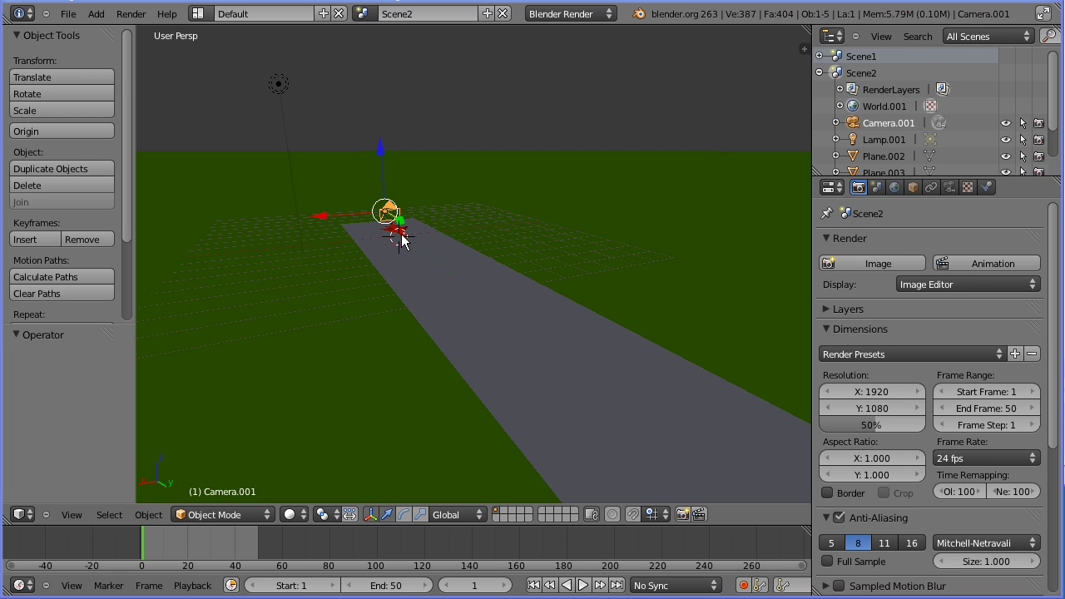
click(804, 51)
Turn on Only Render in the viewport Display settings and hide the transform manipulator.
scroll(799, 201, down, 3)
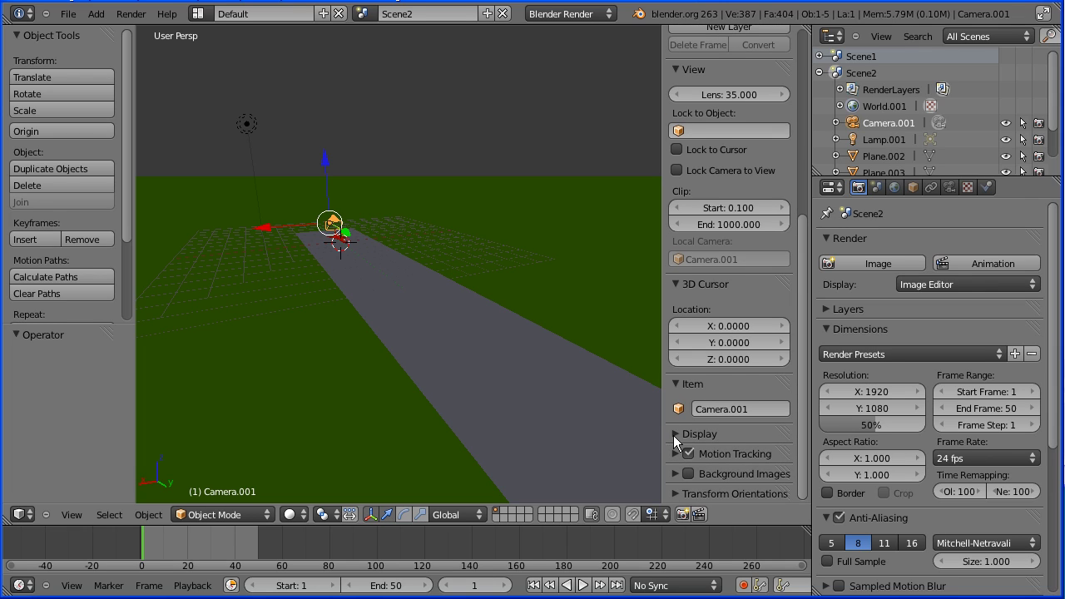
click(675, 433)
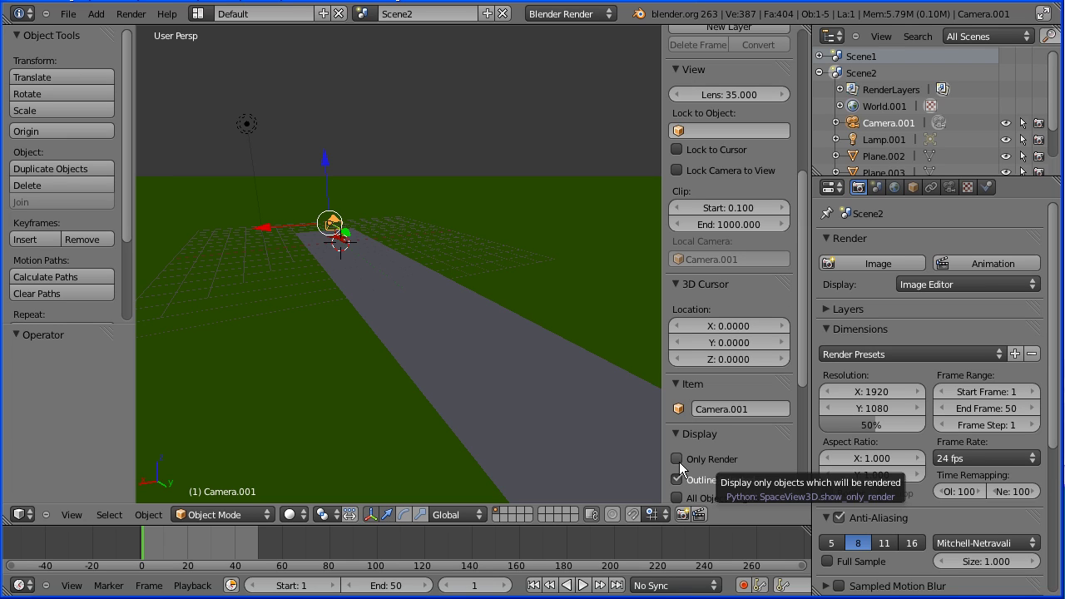
click(678, 460)
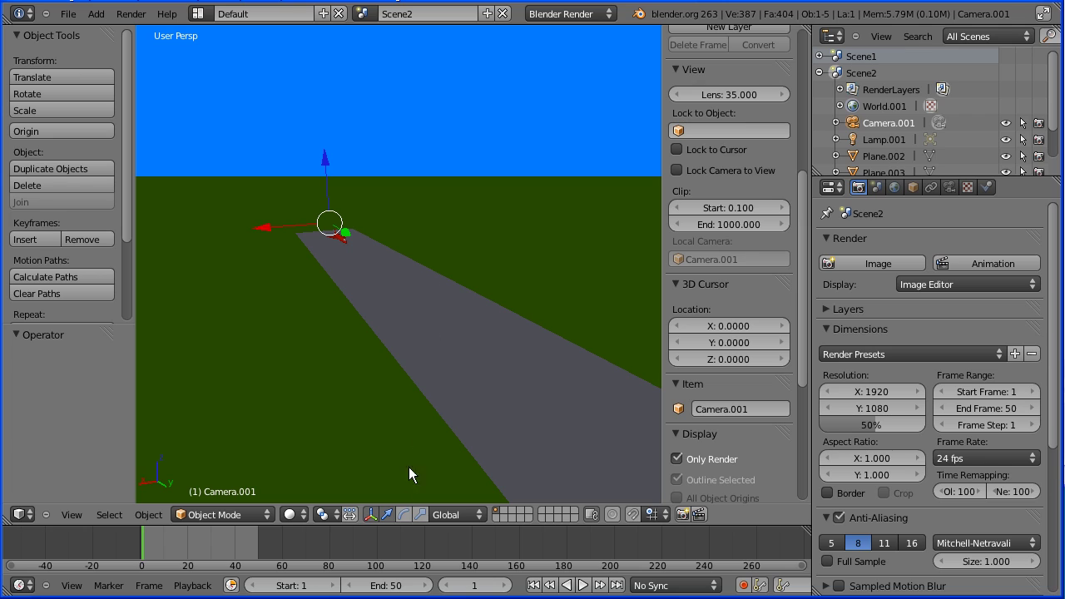
click(371, 515)
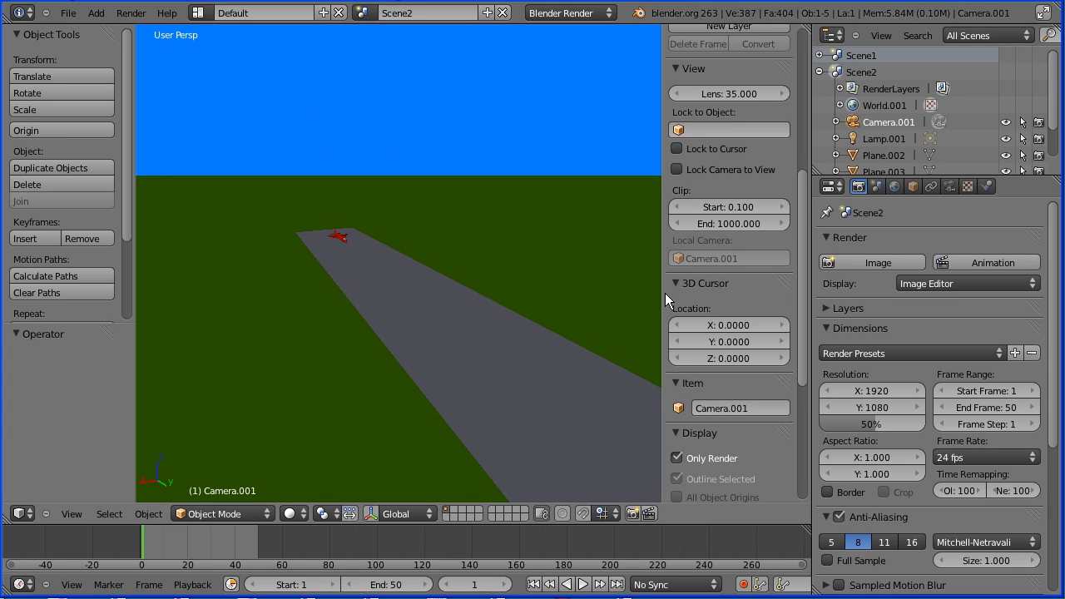
Close the side panel, then zoom, pan and tilt the view to face down the runway.
drag(664, 292, 813, 300)
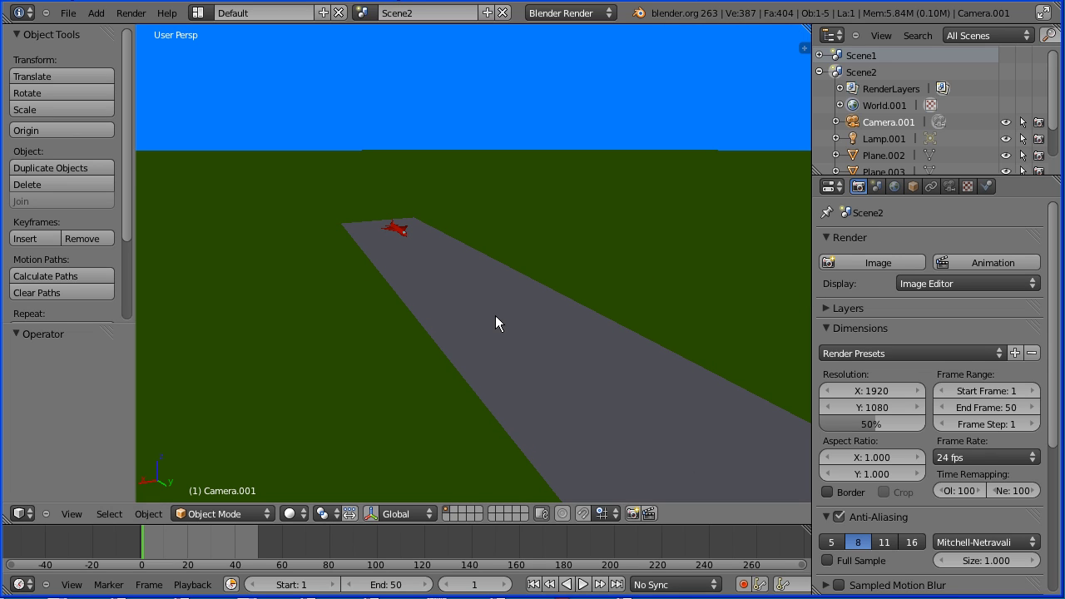
scroll(490, 330, up, 4)
scroll(490, 331, up, 1)
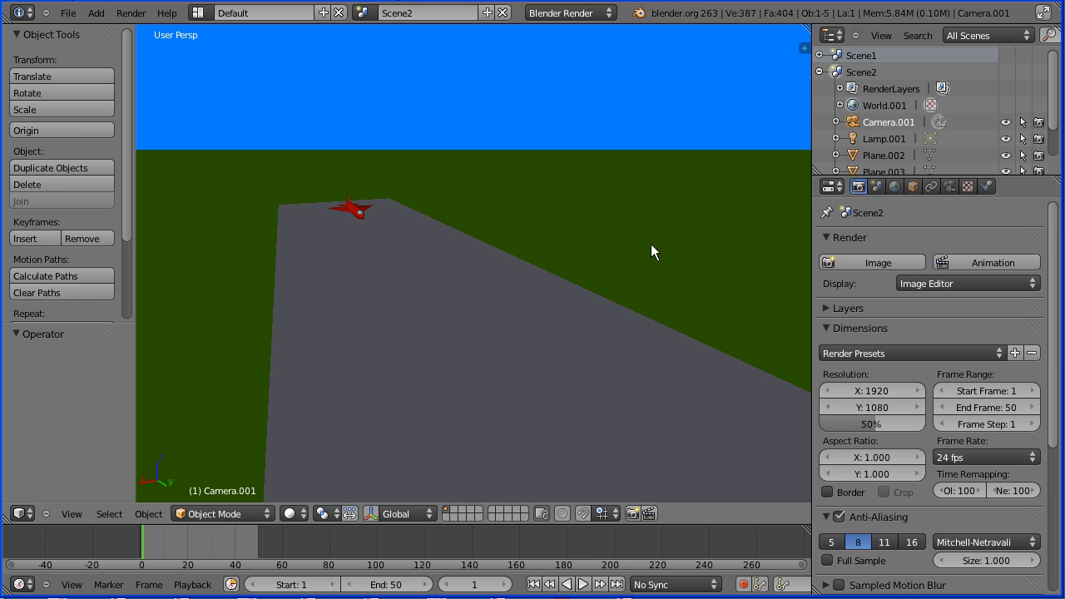
shift+middle_drag(652, 246, 598, 242)
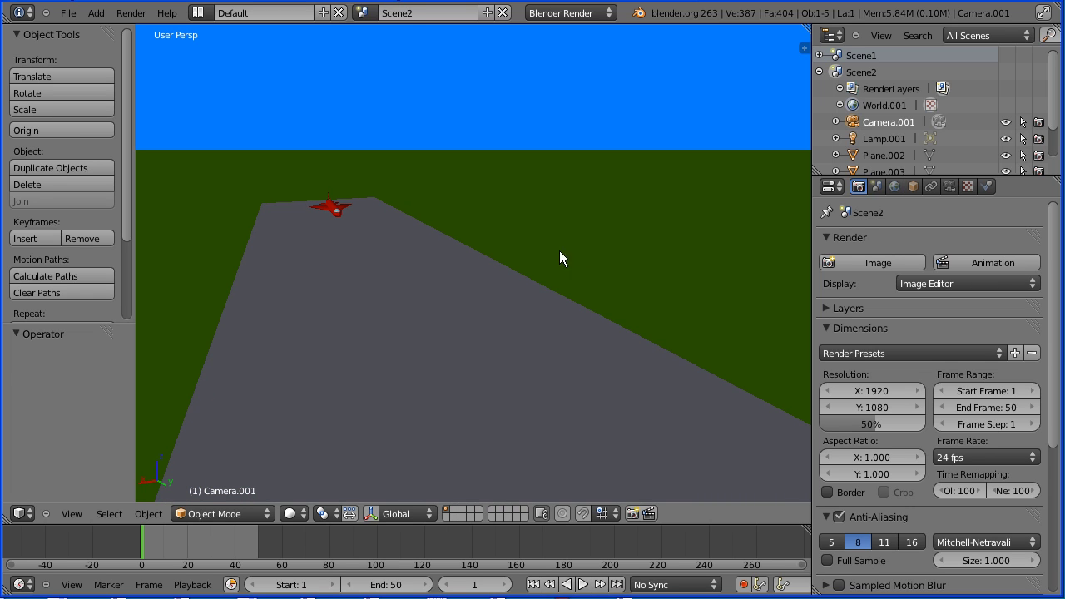
middle_drag(460, 331, 464, 321)
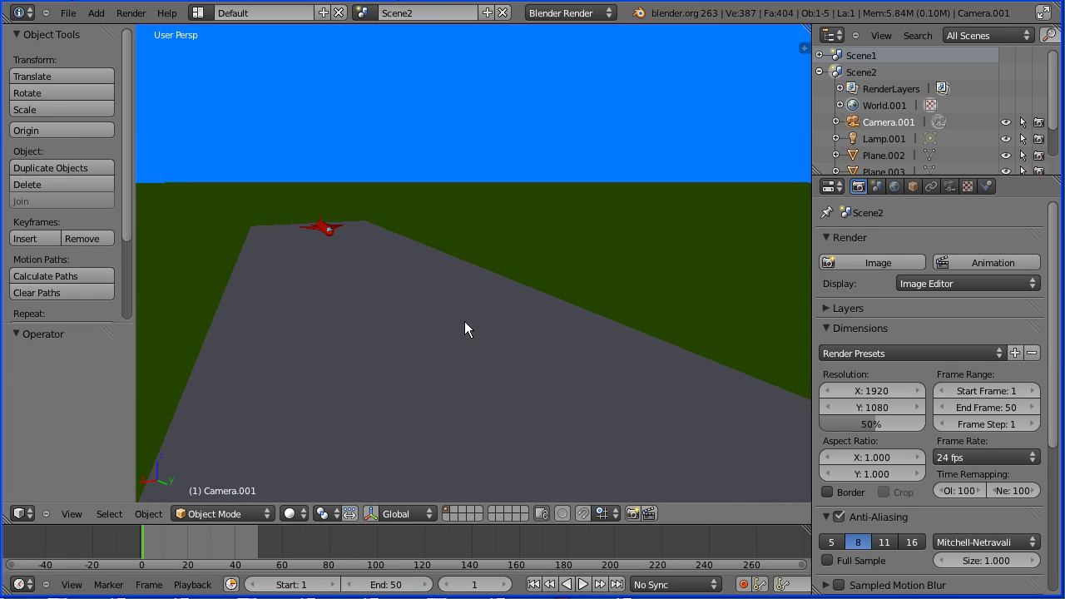
click(72, 513)
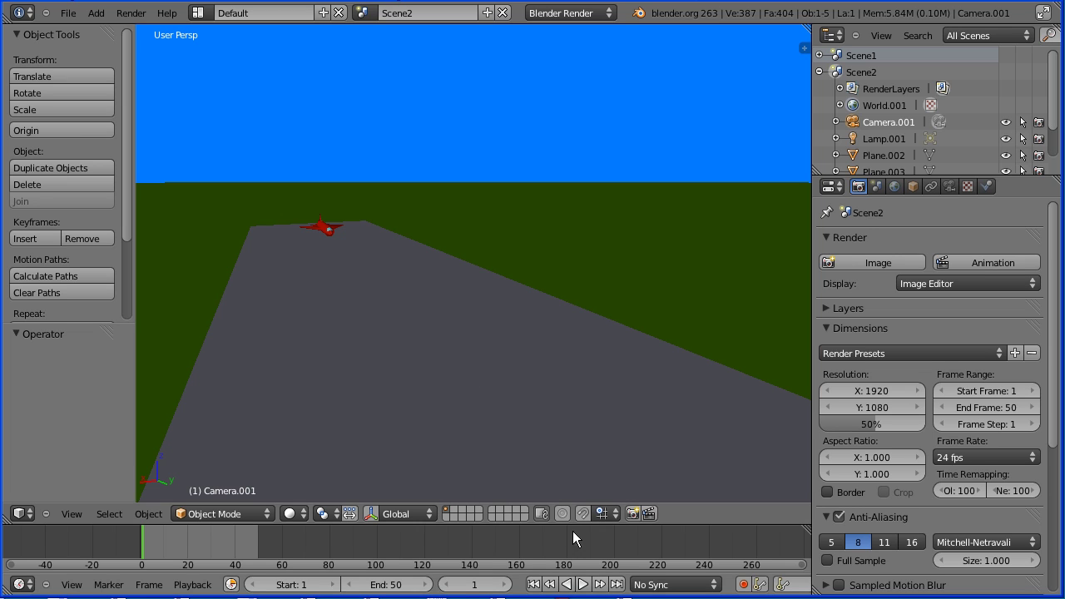
Play the takeoff animation, stop it, and jump back to frame 1.
click(584, 584)
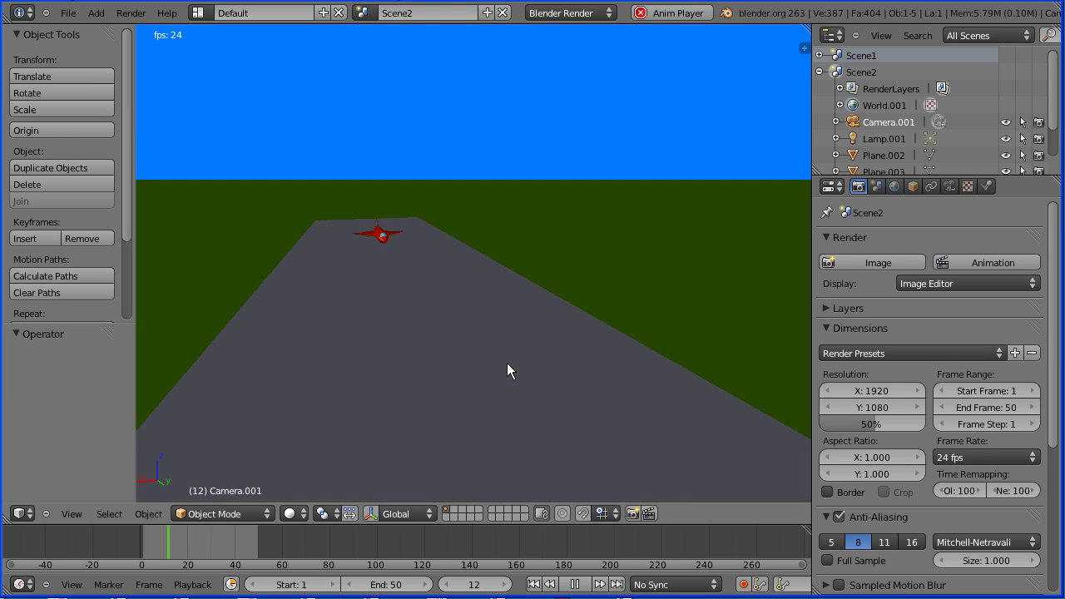
click(574, 587)
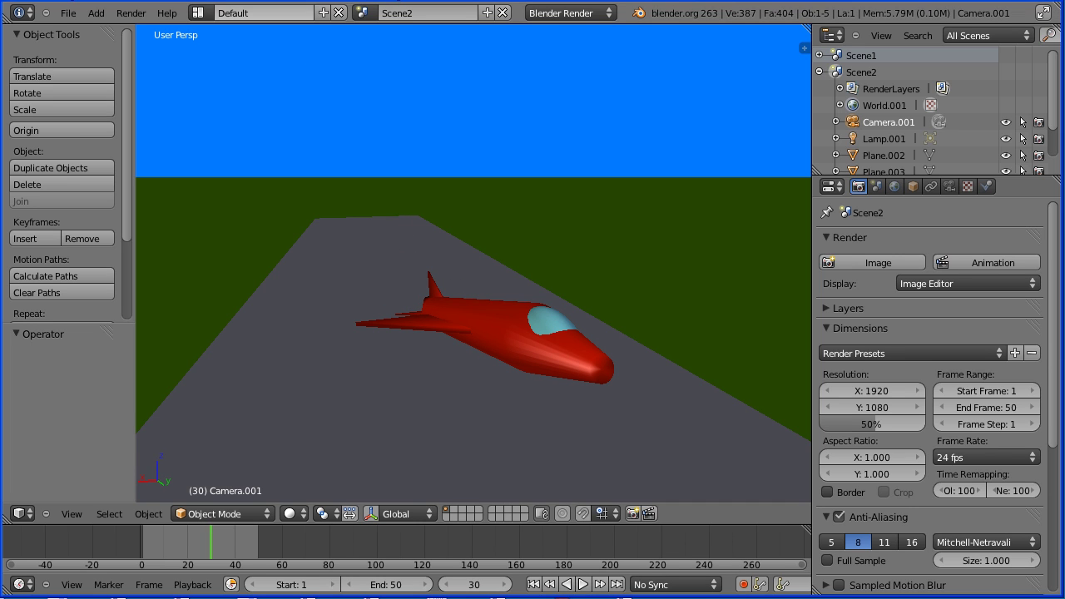
click(533, 584)
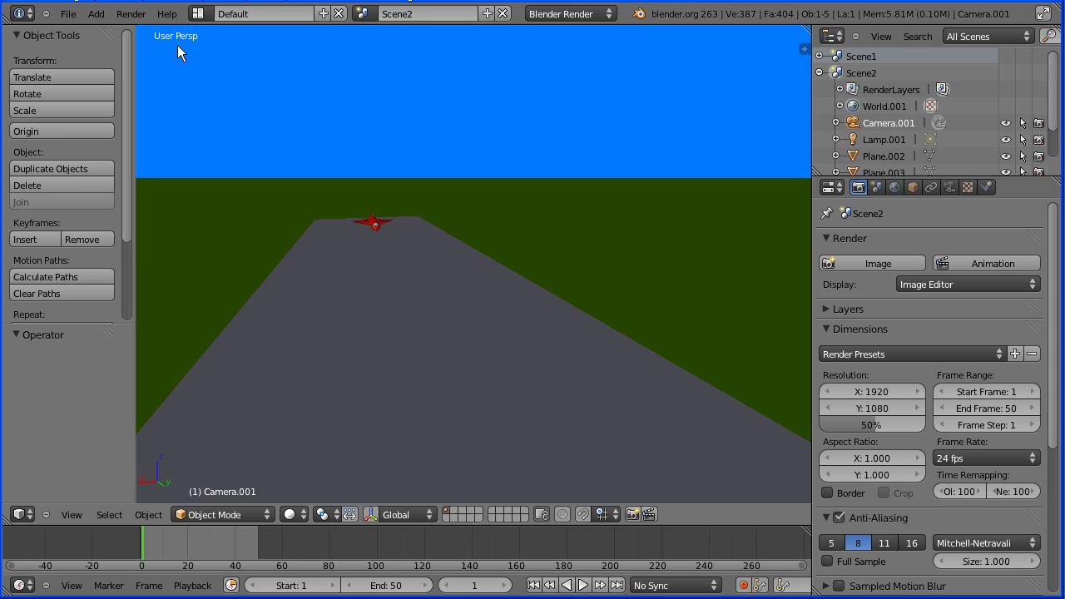
click(362, 13)
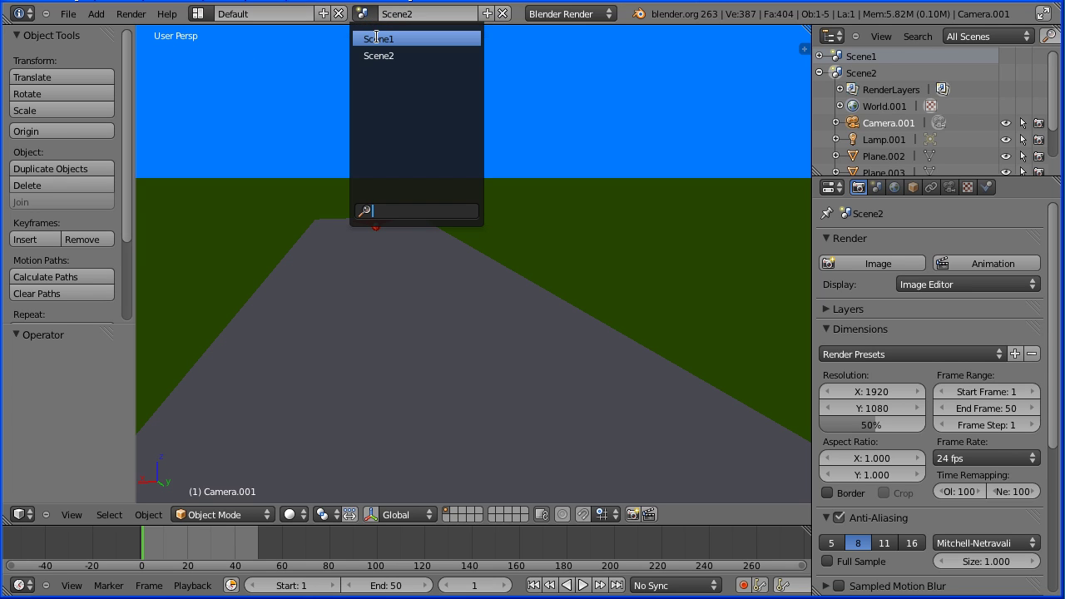
Check Scene1, return to Scene2, and align its camera to the current runway view.
click(376, 38)
click(366, 15)
click(376, 55)
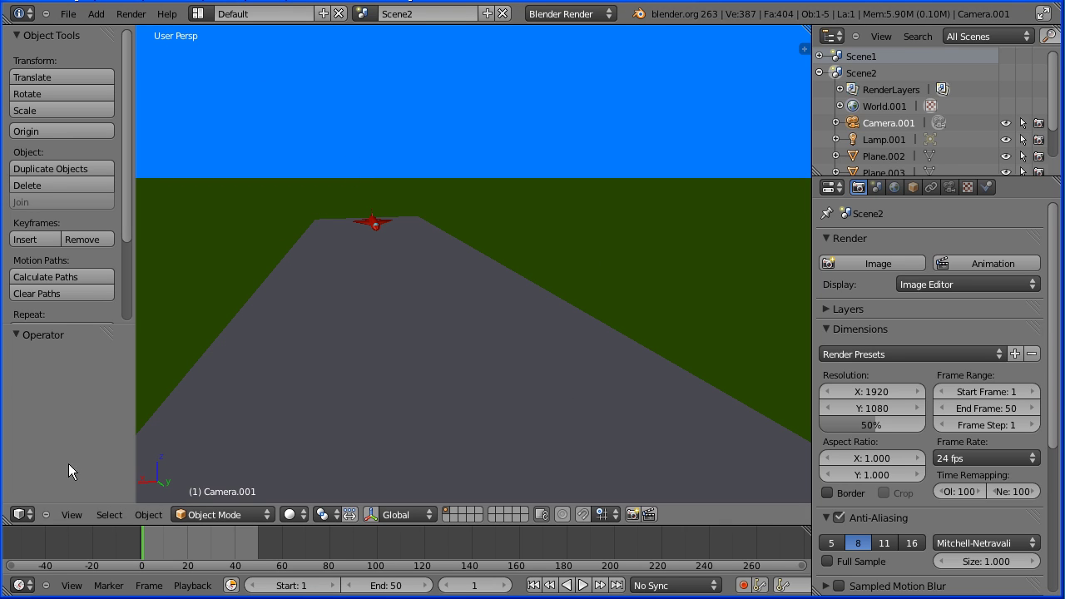
click(69, 516)
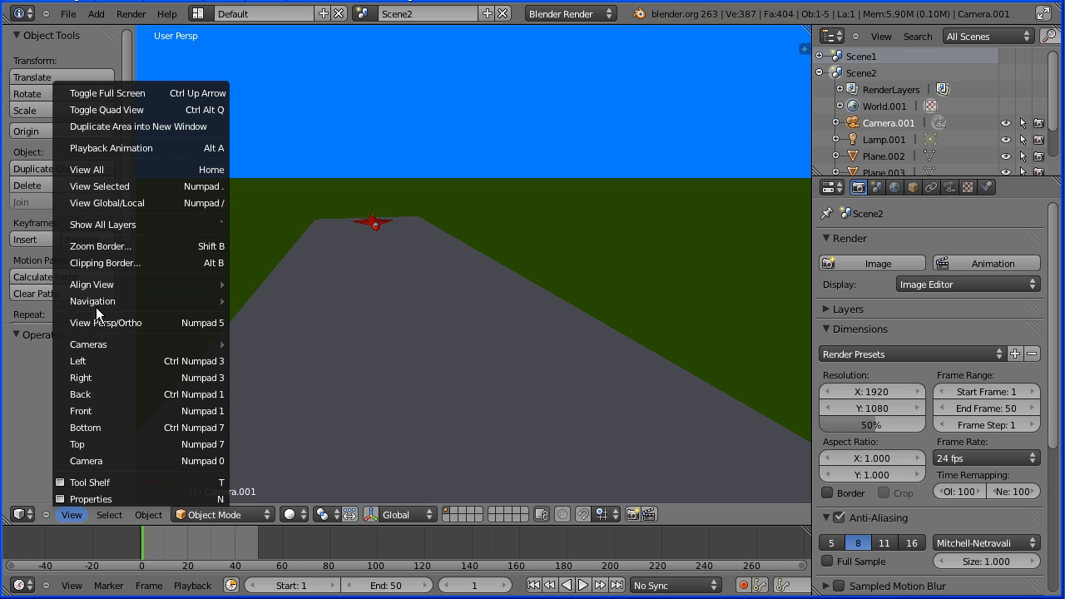
mouse_move(103, 287)
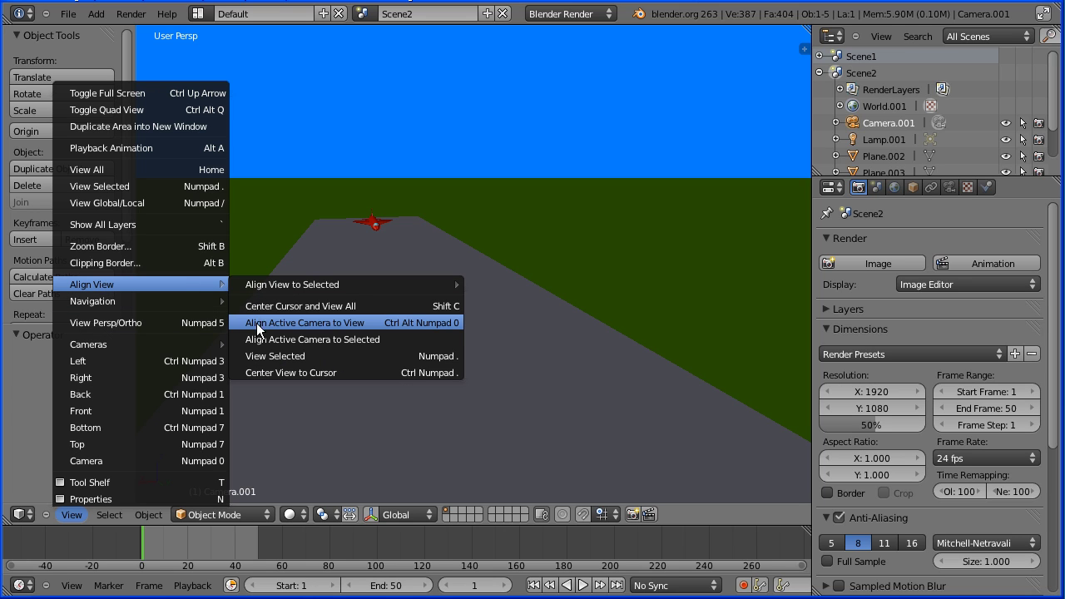
click(380, 324)
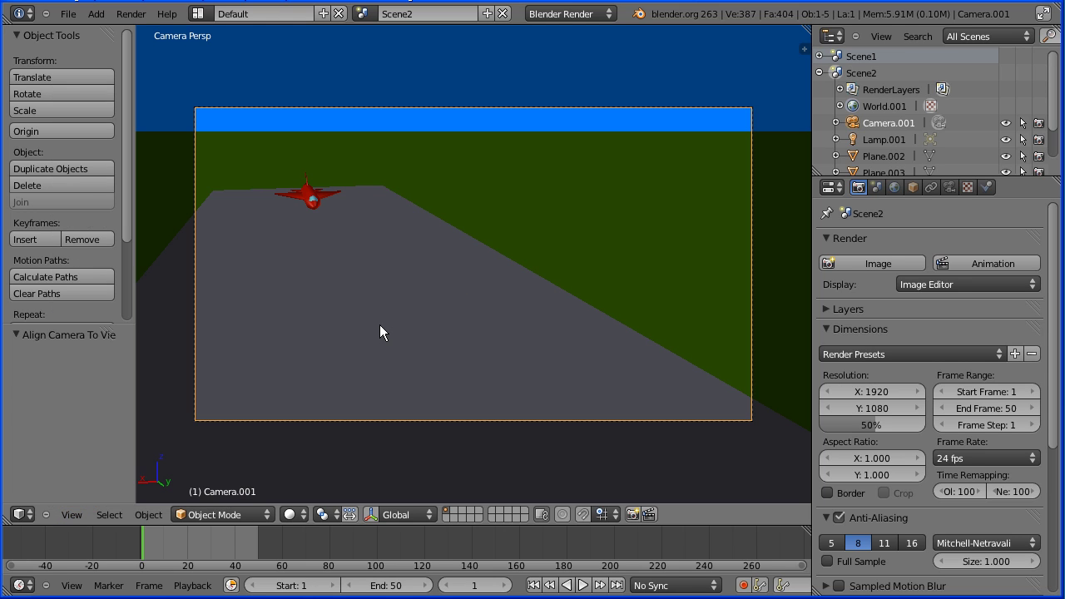
Flip from Scene2 to Scene1 and back, then play the takeoff and stop it at frame 6.
click(362, 13)
click(370, 36)
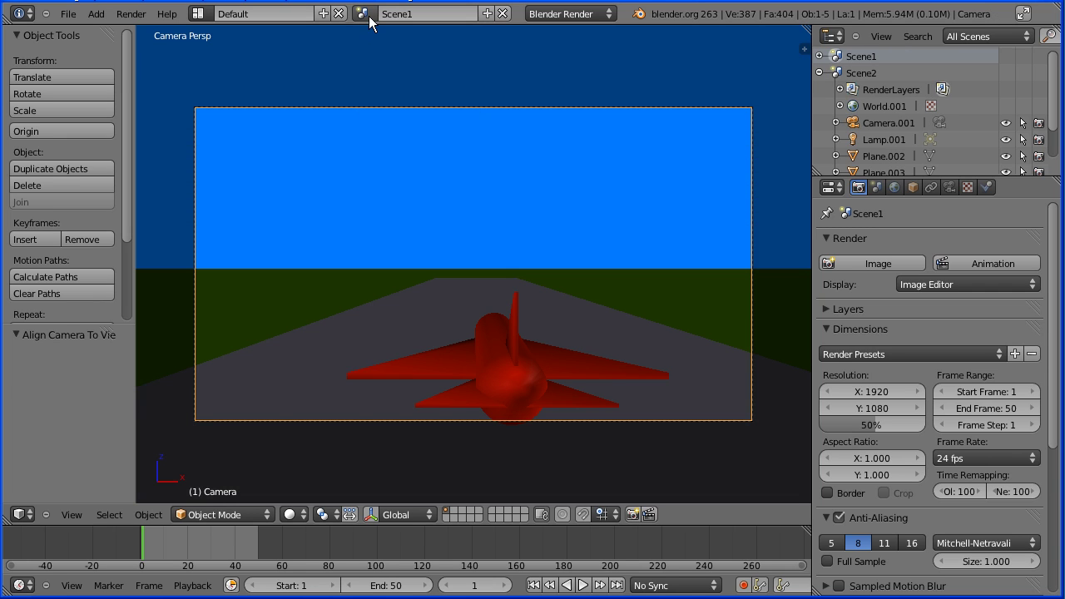
click(369, 17)
click(372, 54)
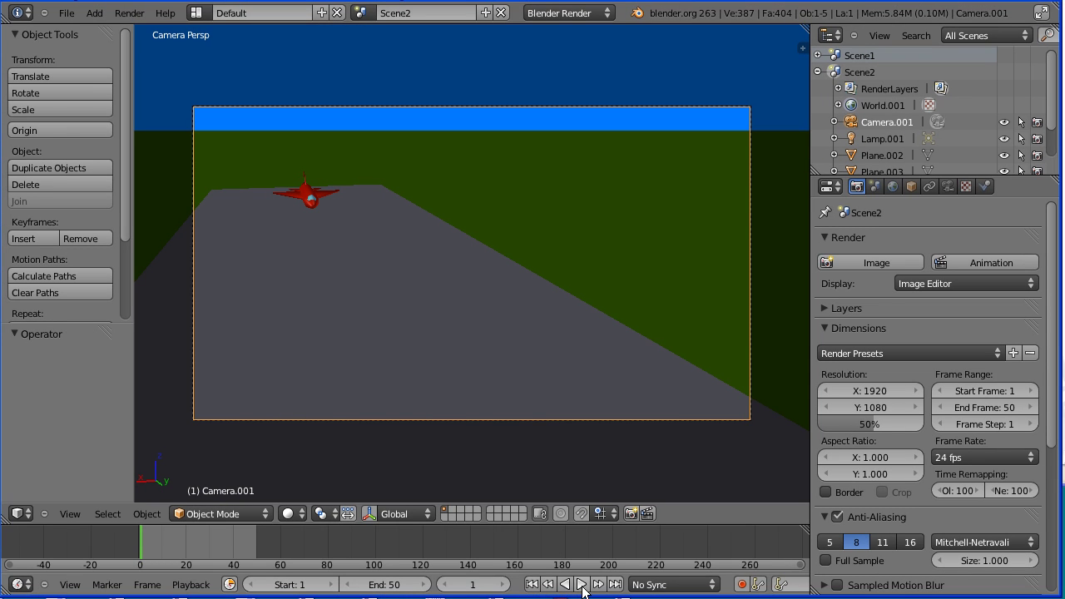
click(581, 585)
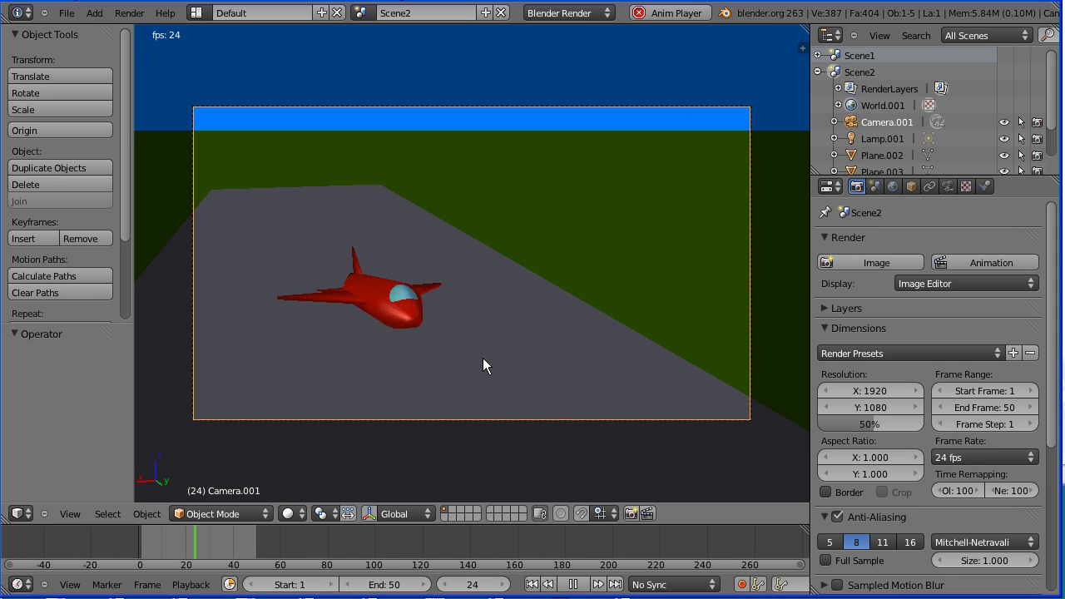
click(573, 584)
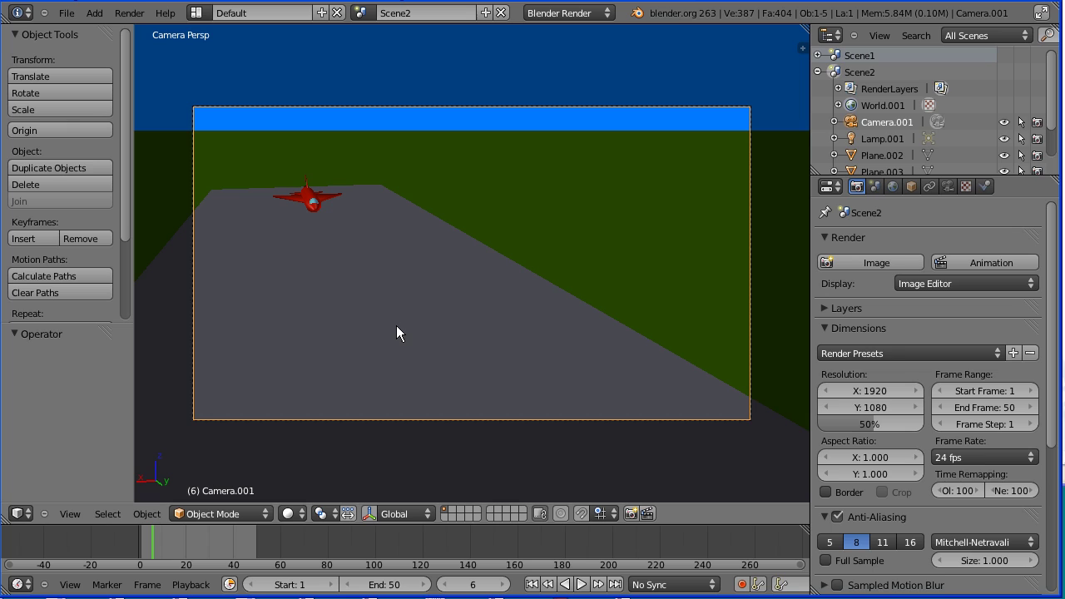